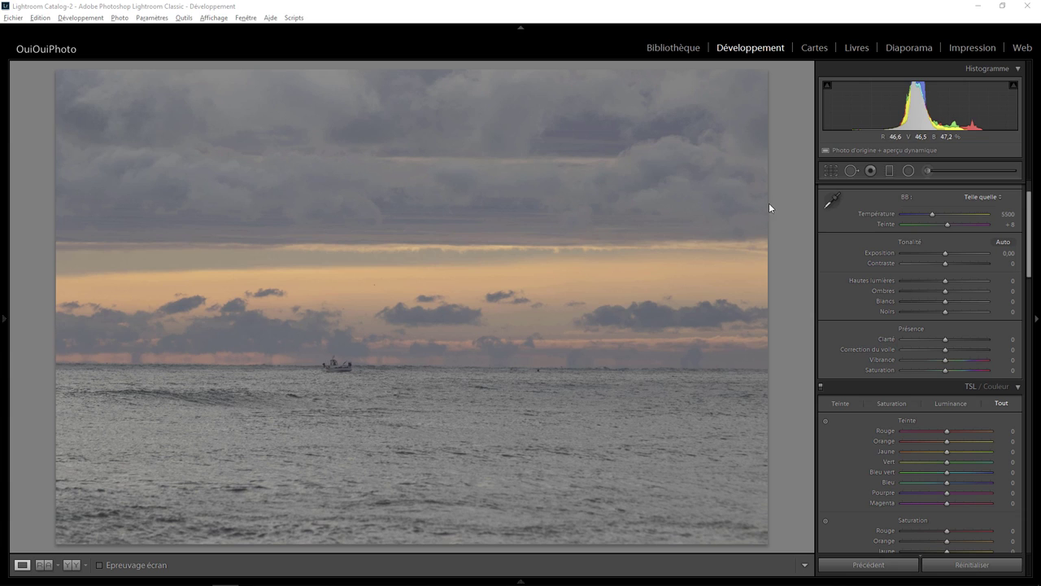
Tighten the crop from the bottom-left corner, set the aspect ratio, and reposition the photo in the frame.
{"action": "left_click", "coordinate": [829, 172]}
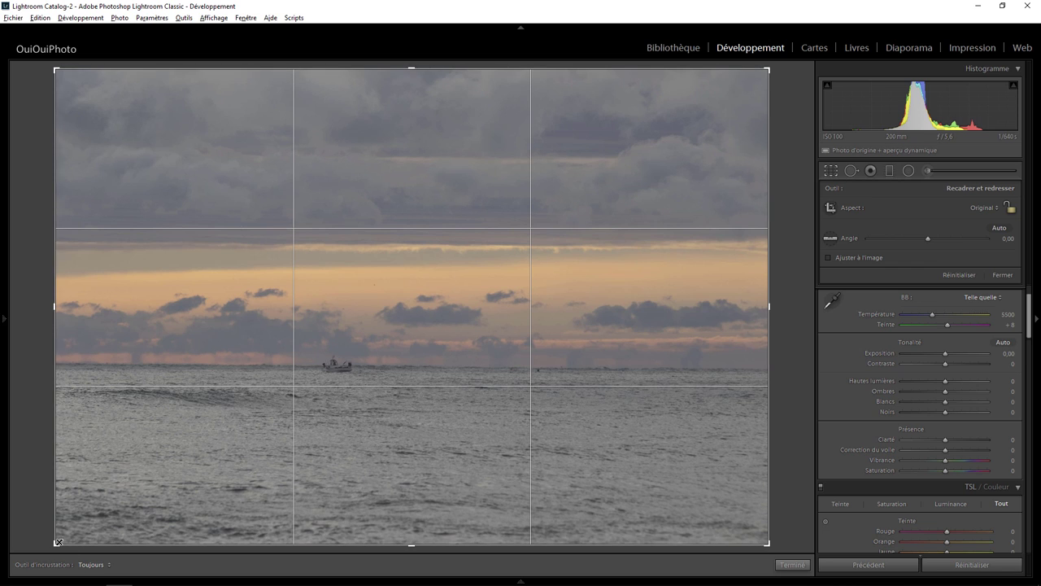
{"action": "left_click_drag", "start_coordinate": [58, 542], "coordinate": [96, 513]}
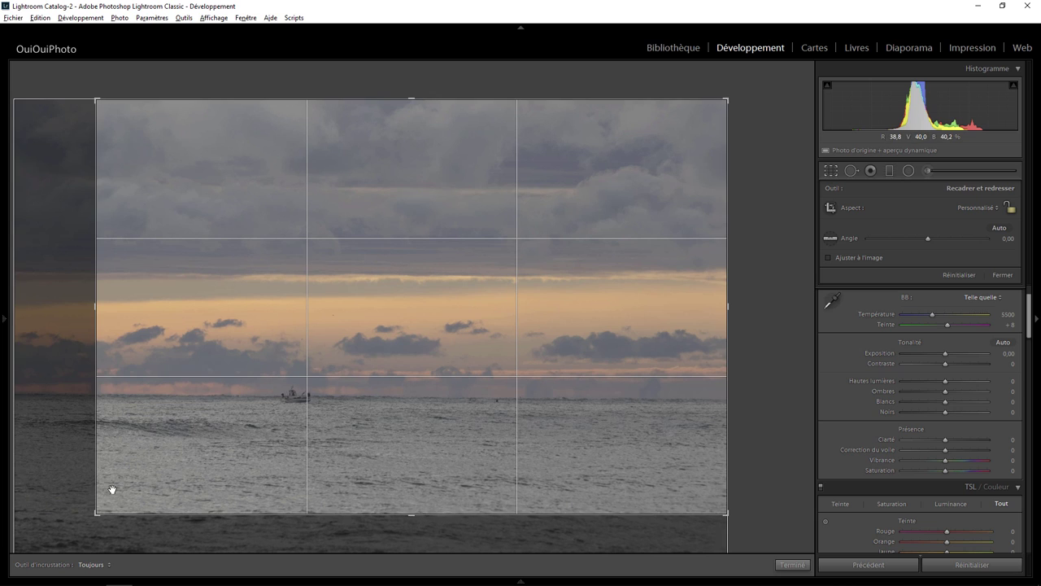
{"action": "left_click_drag", "start_coordinate": [101, 511], "coordinate": [109, 509]}
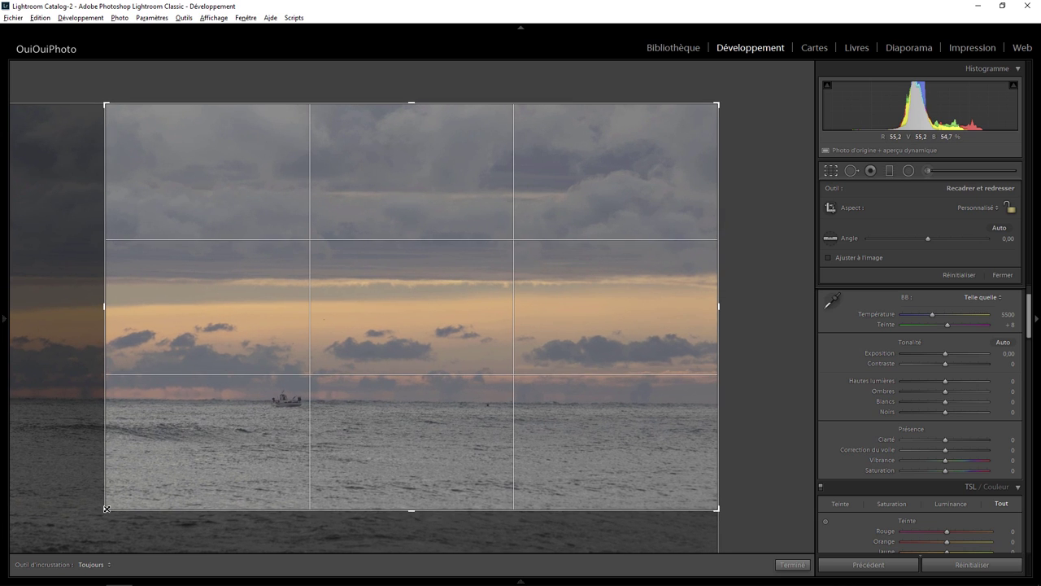
{"action": "left_click", "coordinate": [975, 208]}
{"action": "left_click", "coordinate": [881, 305]}
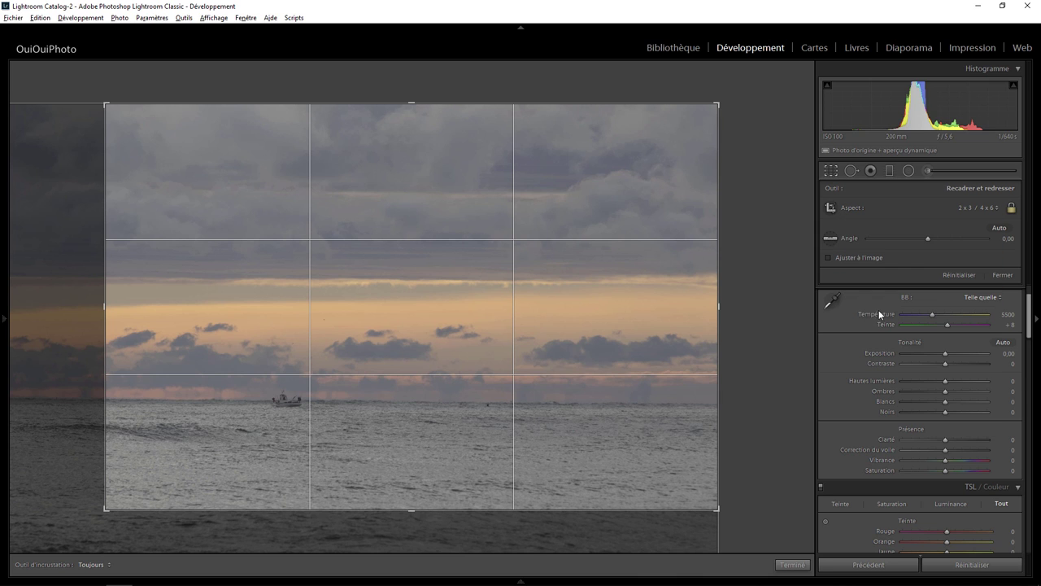
{"action": "left_click_drag", "start_coordinate": [268, 448], "coordinate": [293, 421]}
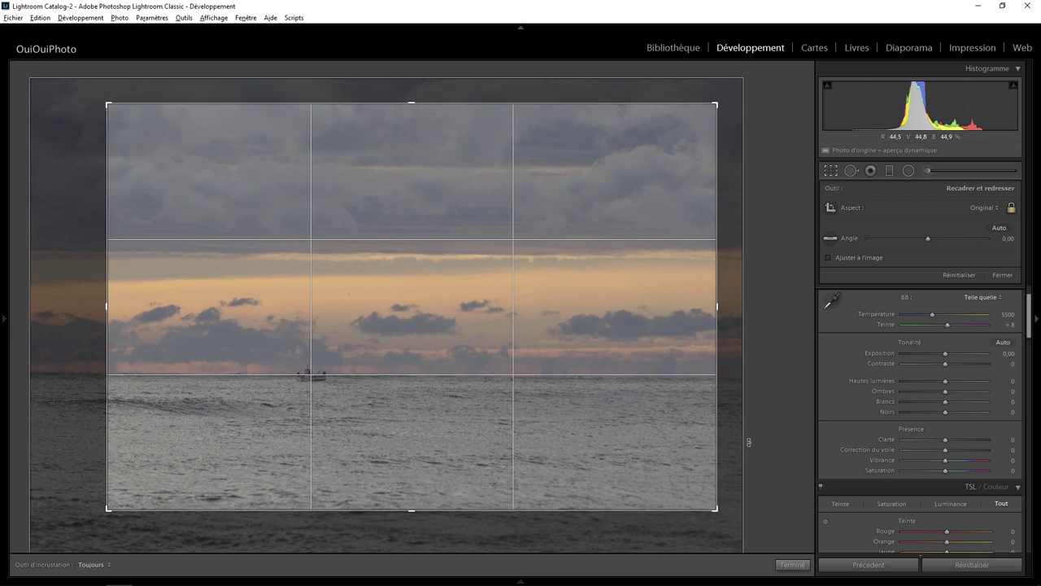
{"action": "left_click_drag", "start_coordinate": [111, 501], "coordinate": [145, 484]}
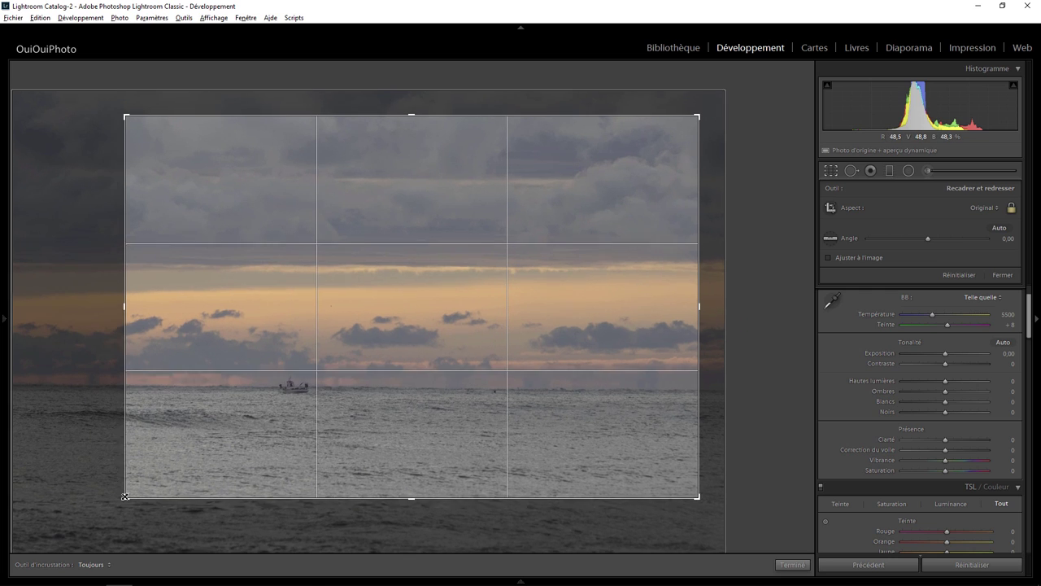
{"action": "left_click_drag", "start_coordinate": [337, 428], "coordinate": [343, 421]}
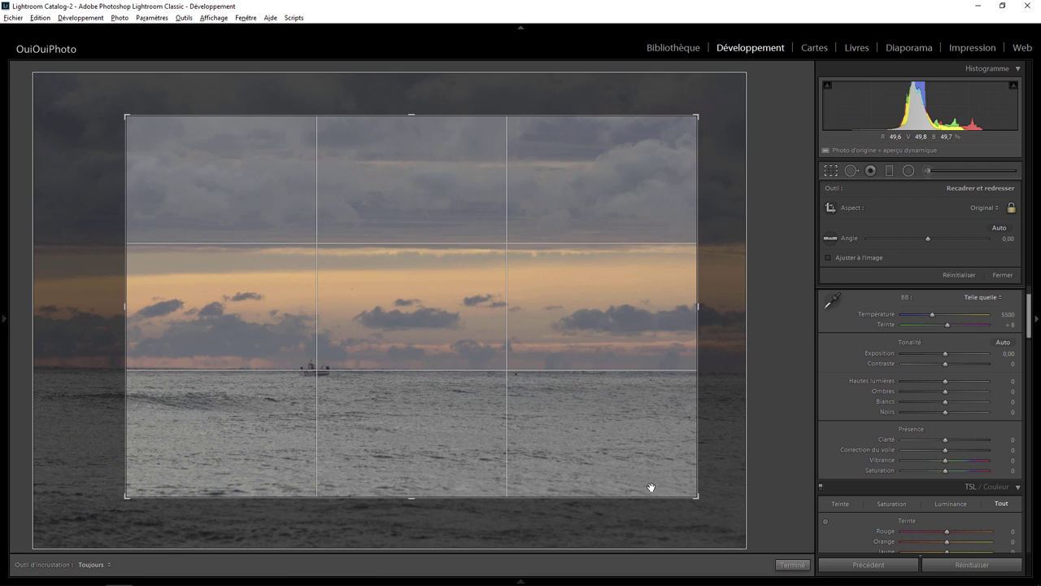
Apply the crop, then recheck the framing and commit it.
{"action": "left_click", "coordinate": [793, 565]}
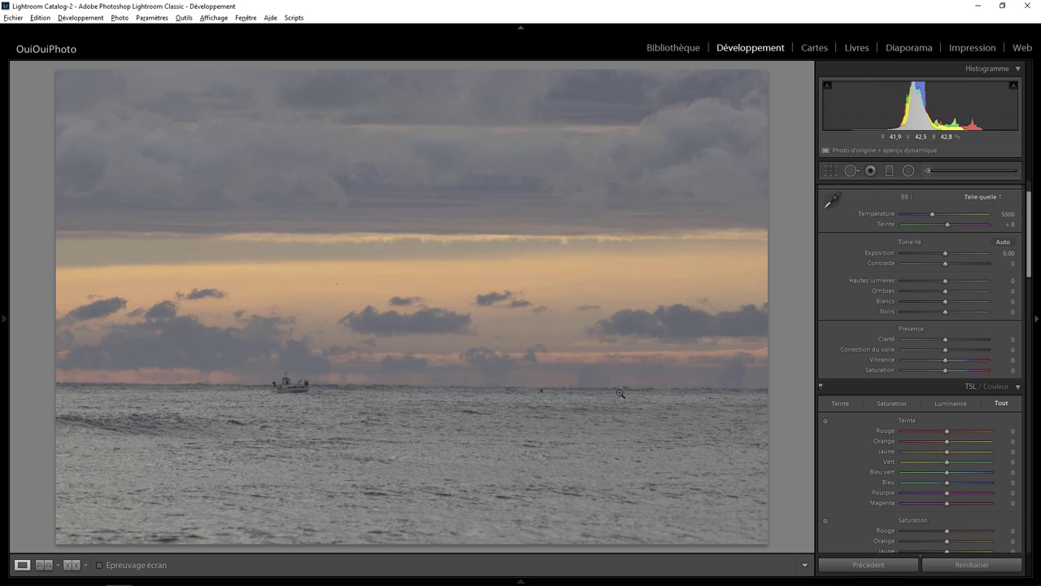
{"action": "left_click", "coordinate": [830, 172]}
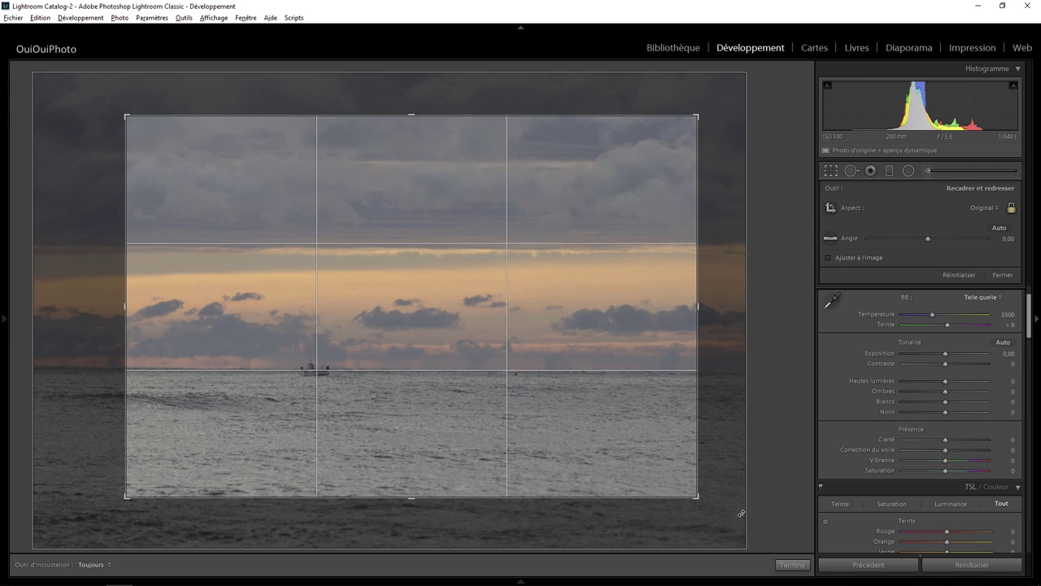
{"action": "left_click", "coordinate": [793, 566]}
{"action": "scroll", "coordinate": [945, 445], "scroll_direction": "down", "scroll_amount": 3}
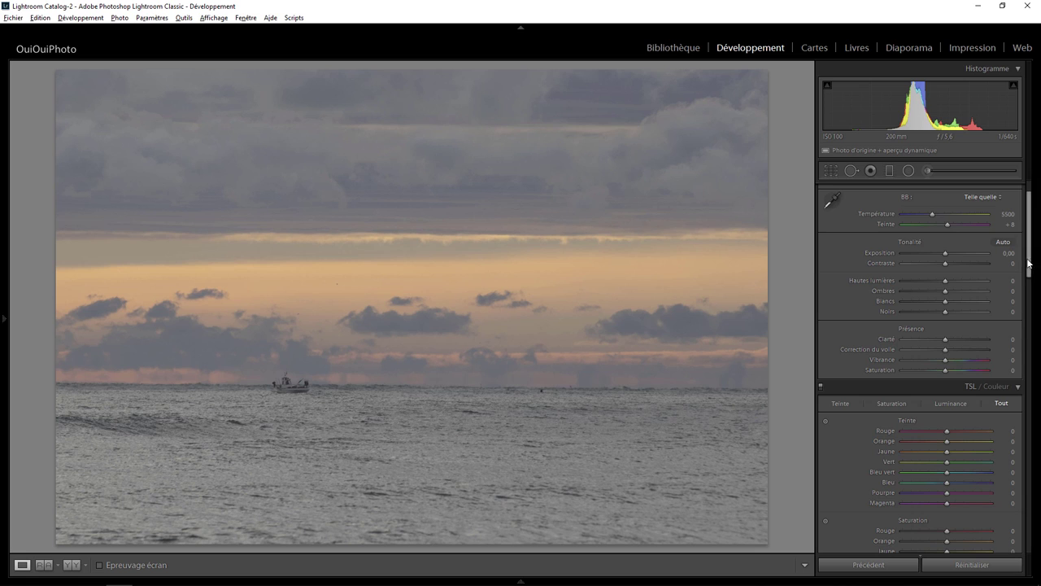
Apply Guided Upright with level guides along the sea horizon and the cloud band.
{"action": "scroll", "coordinate": [960, 366], "scroll_direction": "down", "scroll_amount": 5}
{"action": "scroll", "coordinate": [944, 382], "scroll_direction": "down", "scroll_amount": 5}
{"action": "scroll", "coordinate": [931, 393], "scroll_direction": "down", "scroll_amount": 3}
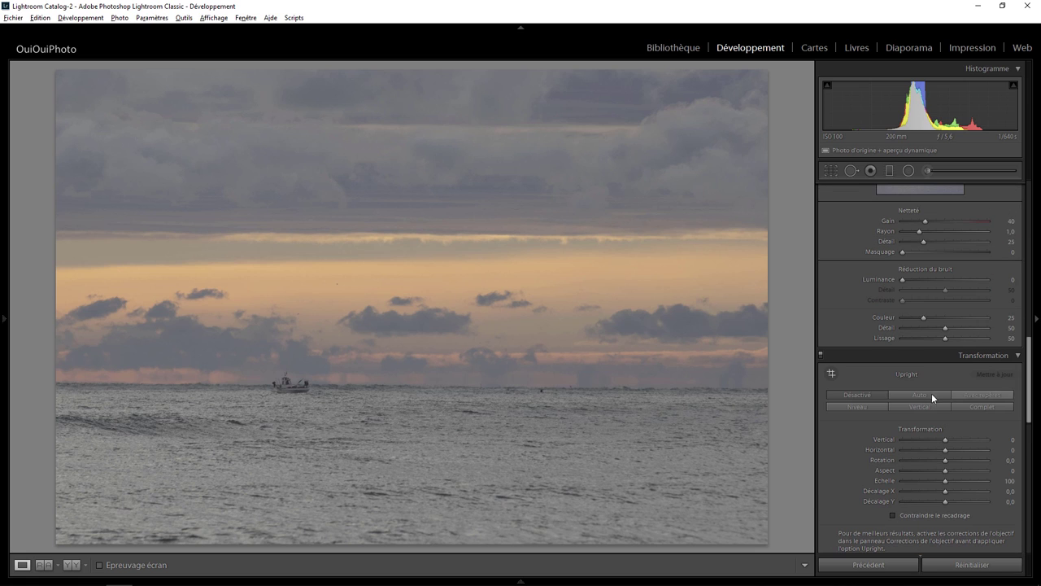
{"action": "left_click", "coordinate": [975, 392]}
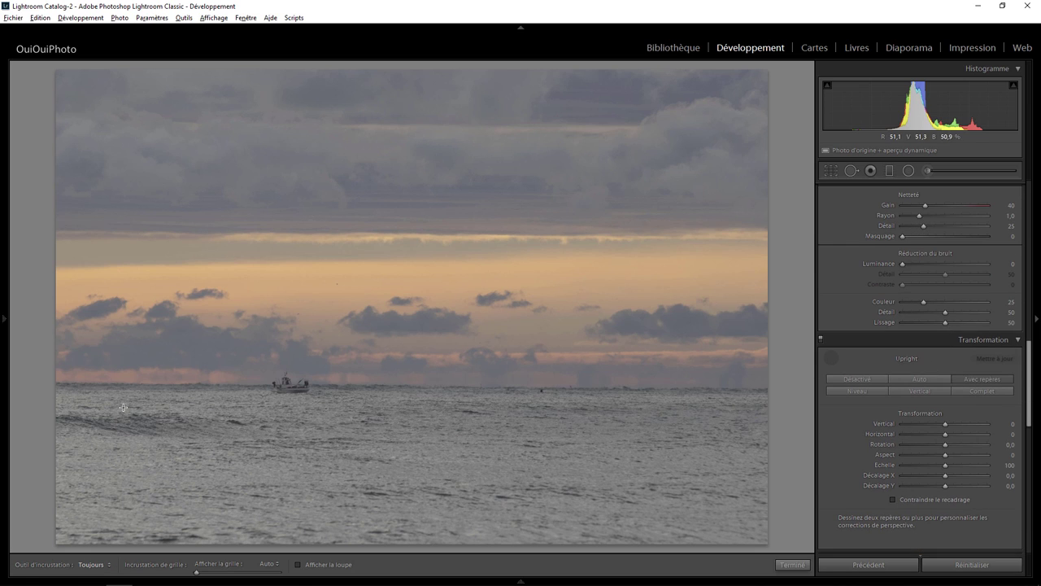
{"action": "left_click_drag", "start_coordinate": [65, 378], "coordinate": [811, 388]}
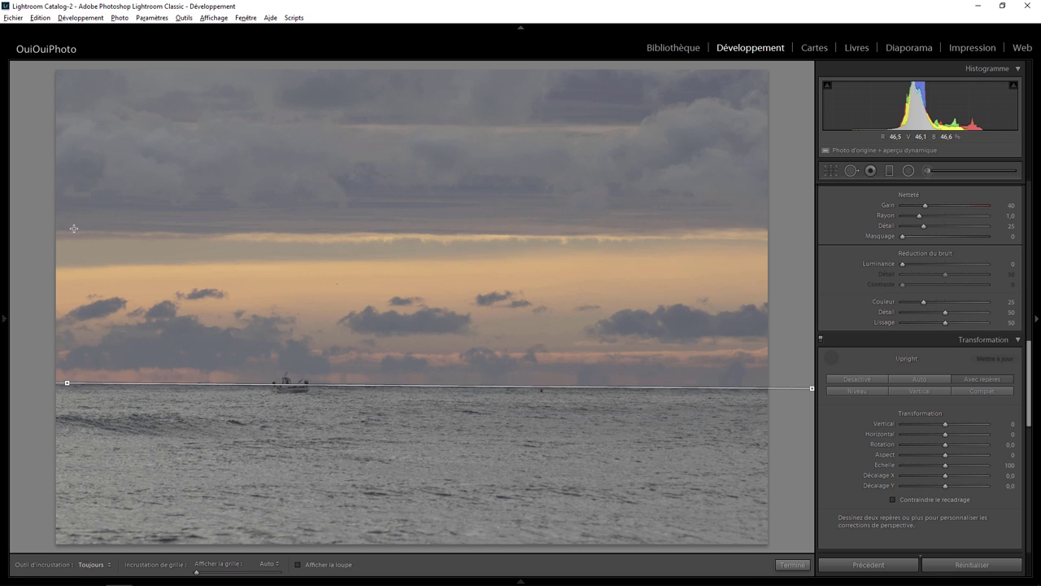
{"action": "left_click_drag", "start_coordinate": [50, 237], "coordinate": [814, 234]}
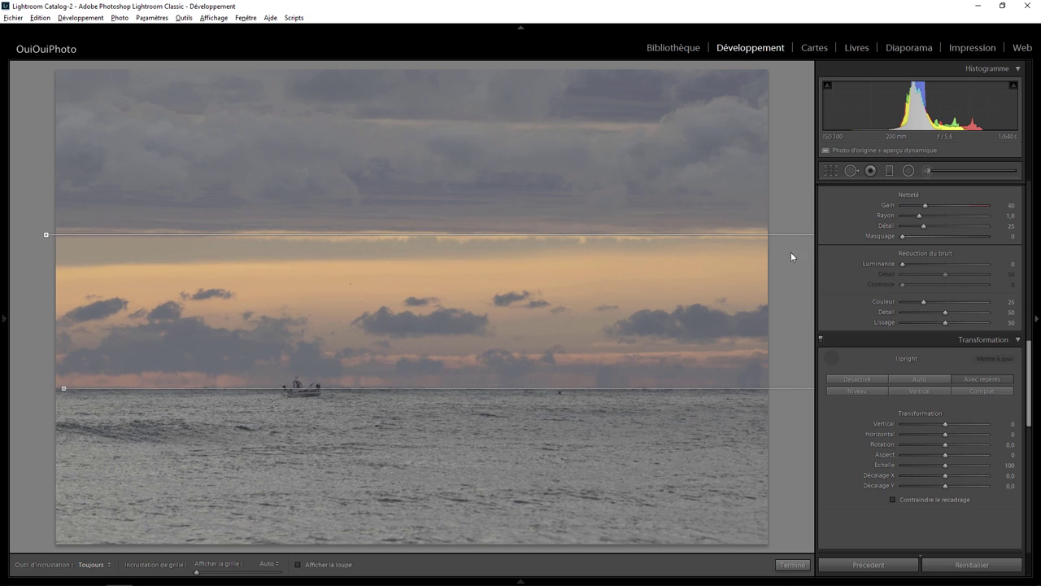
{"action": "left_click", "coordinate": [791, 563]}
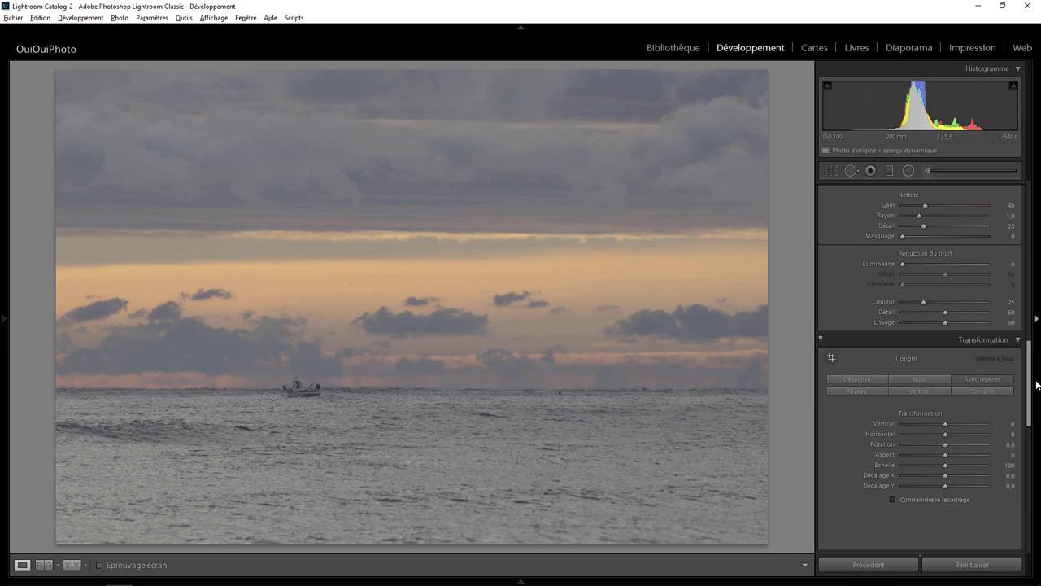
In the Basic panel set Contrast +32, Whites +43, Clarity +24 and Vibrance +25.
{"action": "left_click_drag", "start_coordinate": [1029, 382], "coordinate": [1027, 216]}
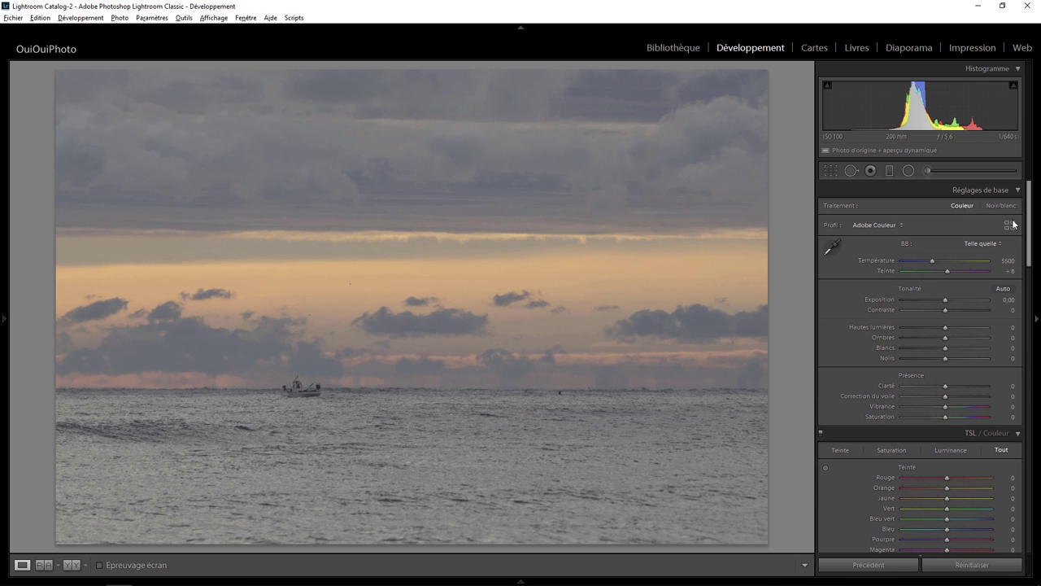
{"action": "left_click_drag", "start_coordinate": [944, 309], "coordinate": [958, 311]}
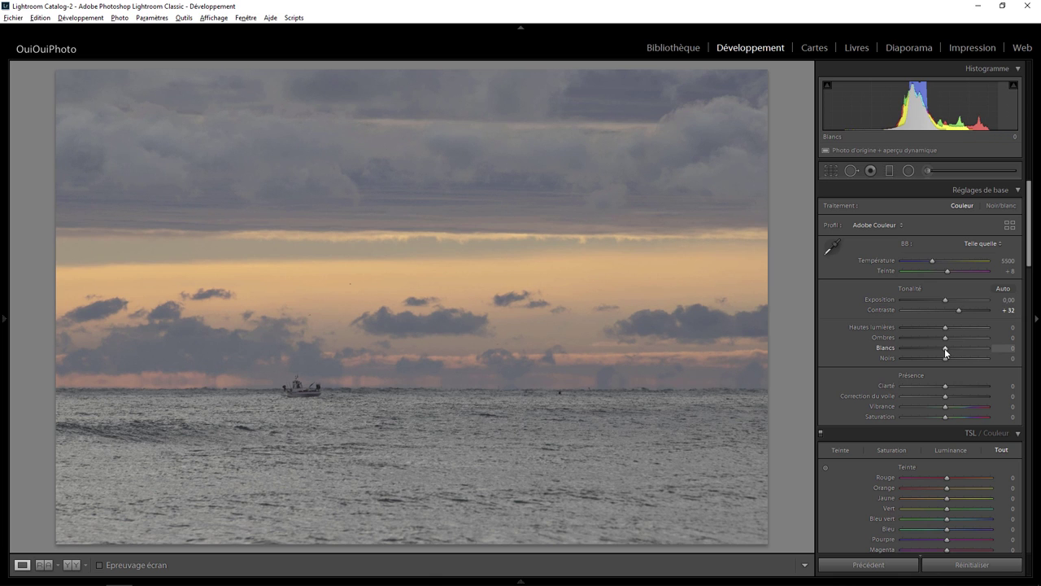
{"action": "left_click_drag", "start_coordinate": [945, 348], "coordinate": [963, 342]}
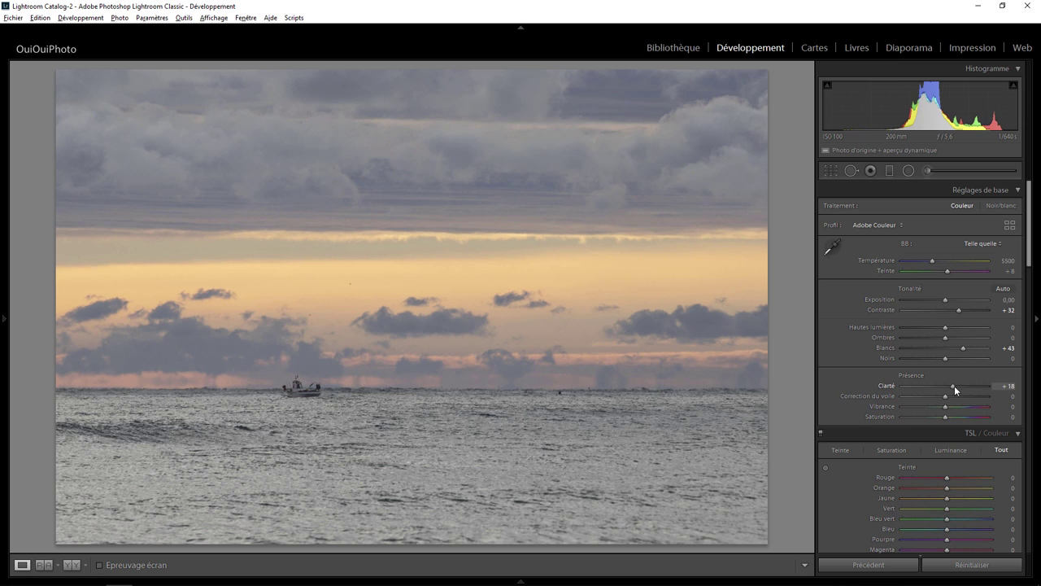
{"action": "double_click", "coordinate": [953, 385]}
{"action": "left_click_drag", "start_coordinate": [948, 388], "coordinate": [963, 387]}
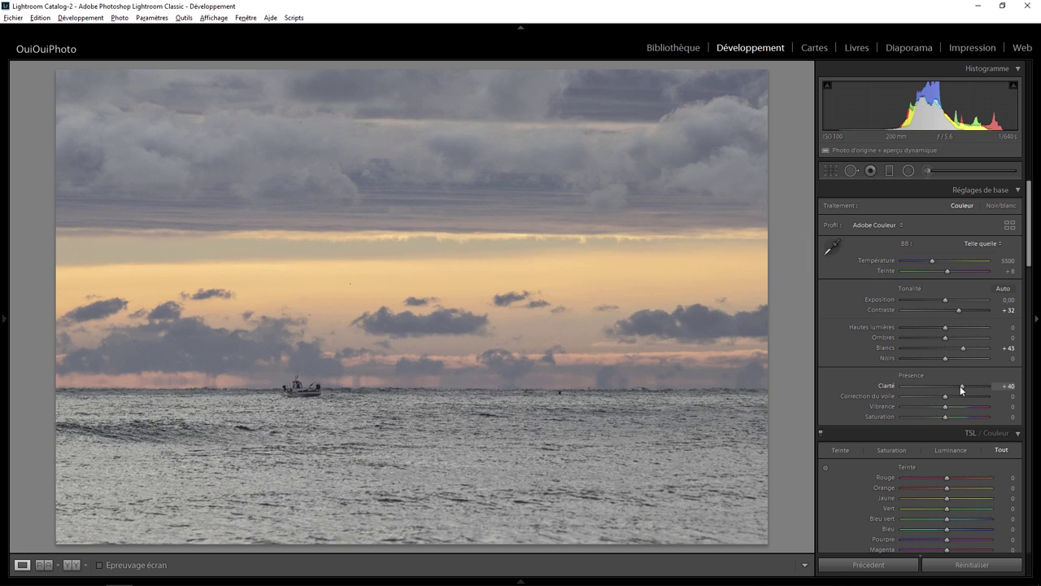
{"action": "mouse_move", "coordinate": [961, 387]}
{"action": "left_mouse_down"}
{"action": "mouse_move", "coordinate": [941, 389]}
{"action": "mouse_move", "coordinate": [955, 387]}
{"action": "left_mouse_up"}
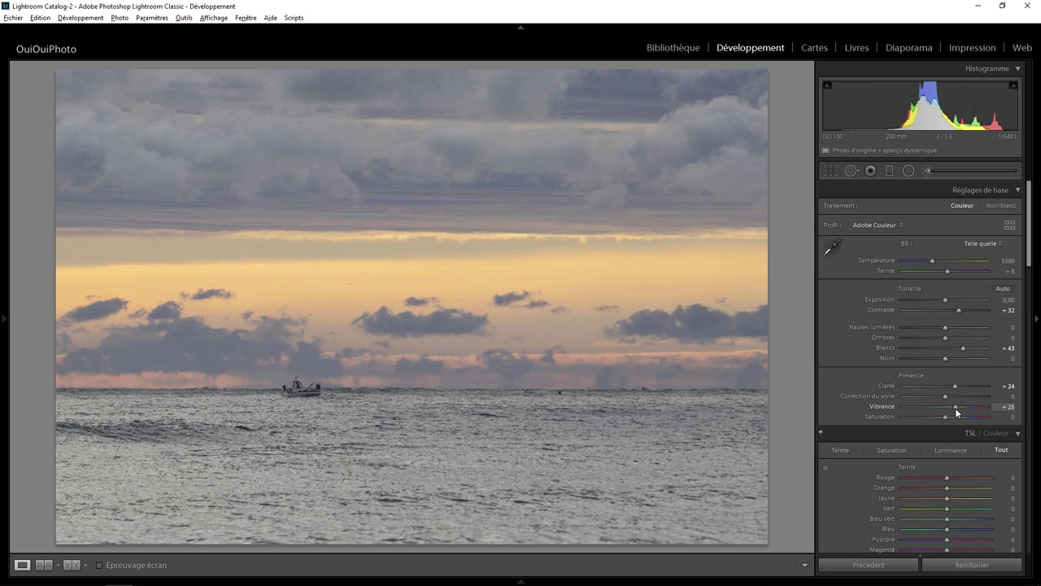
{"action": "mouse_move", "coordinate": [953, 408]}
{"action": "left_mouse_down"}
{"action": "mouse_move", "coordinate": [972, 407]}
{"action": "mouse_move", "coordinate": [955, 408]}
{"action": "left_mouse_up"}
Draw a tilted graduated filter across the upper sky, reset its effects and set Clarity 71.
{"action": "left_click", "coordinate": [888, 171]}
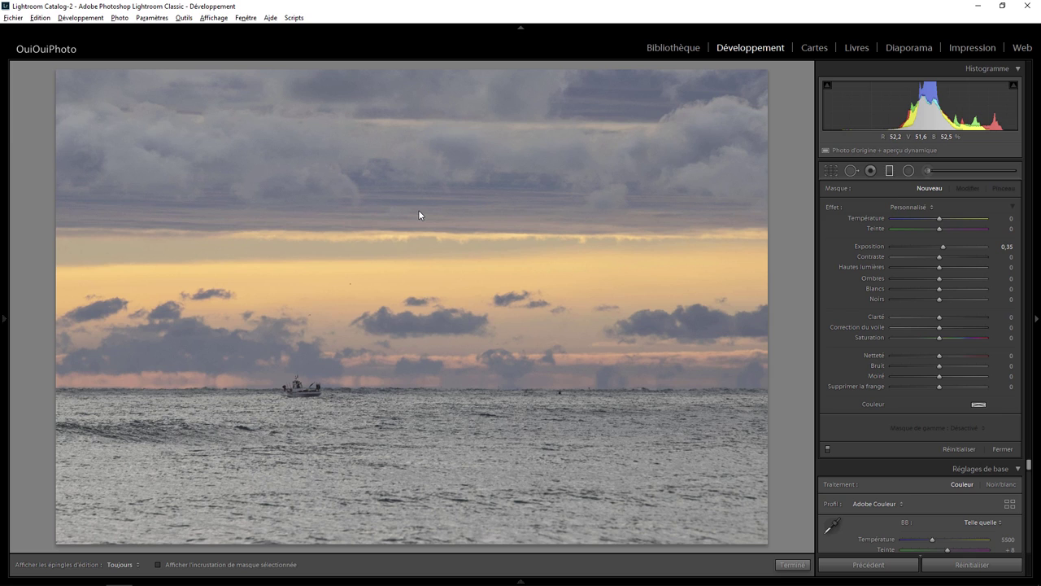
{"action": "left_click_drag", "start_coordinate": [414, 212], "coordinate": [414, 228]}
{"action": "left_click_drag", "start_coordinate": [717, 216], "coordinate": [723, 219]}
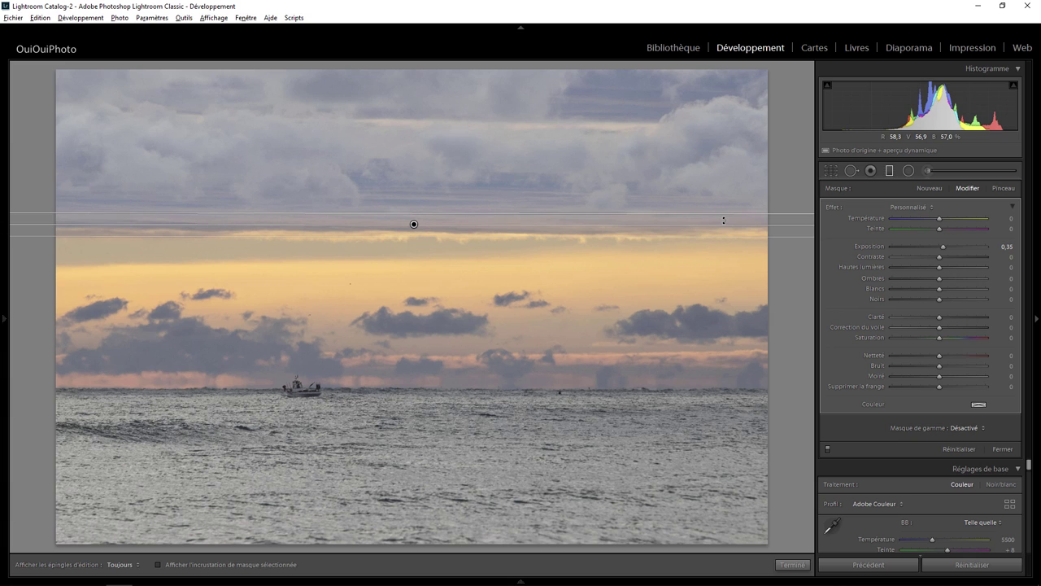
{"action": "double_click", "coordinate": [831, 210]}
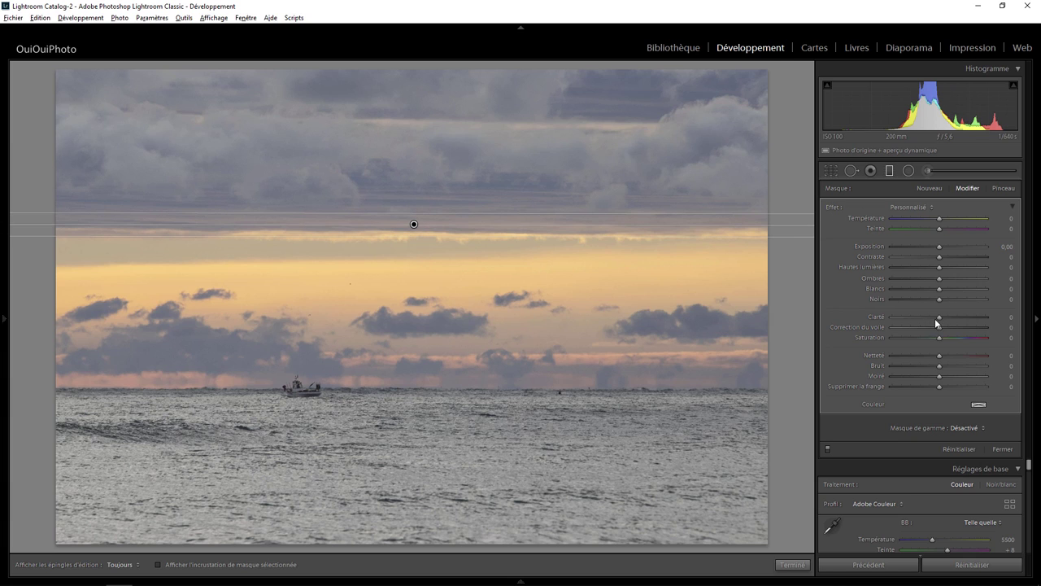
{"action": "left_click_drag", "start_coordinate": [938, 316], "coordinate": [970, 315]}
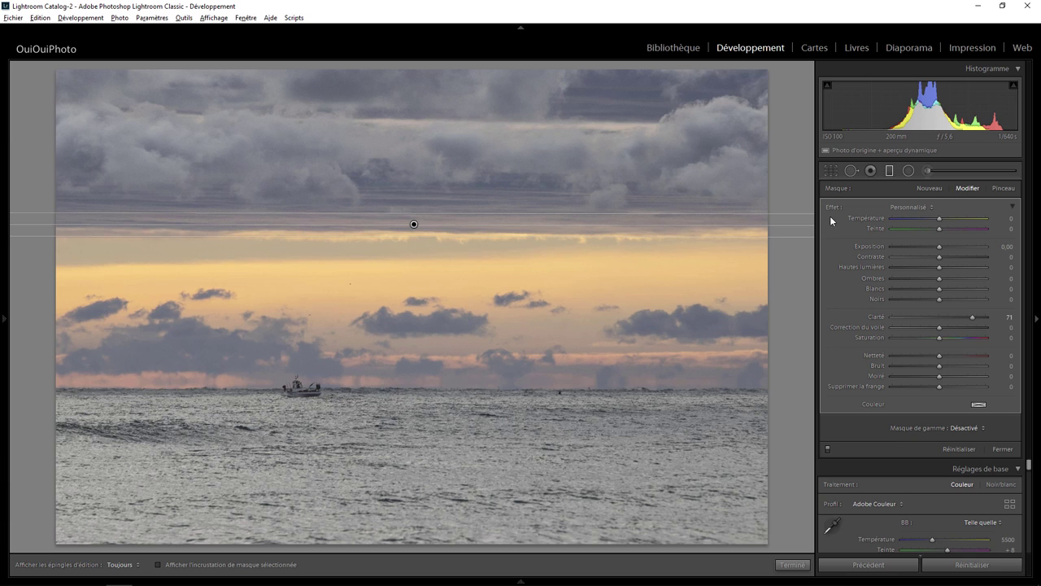
Start a second graduated filter across the horizon and rotate it level.
{"action": "left_click", "coordinate": [889, 171]}
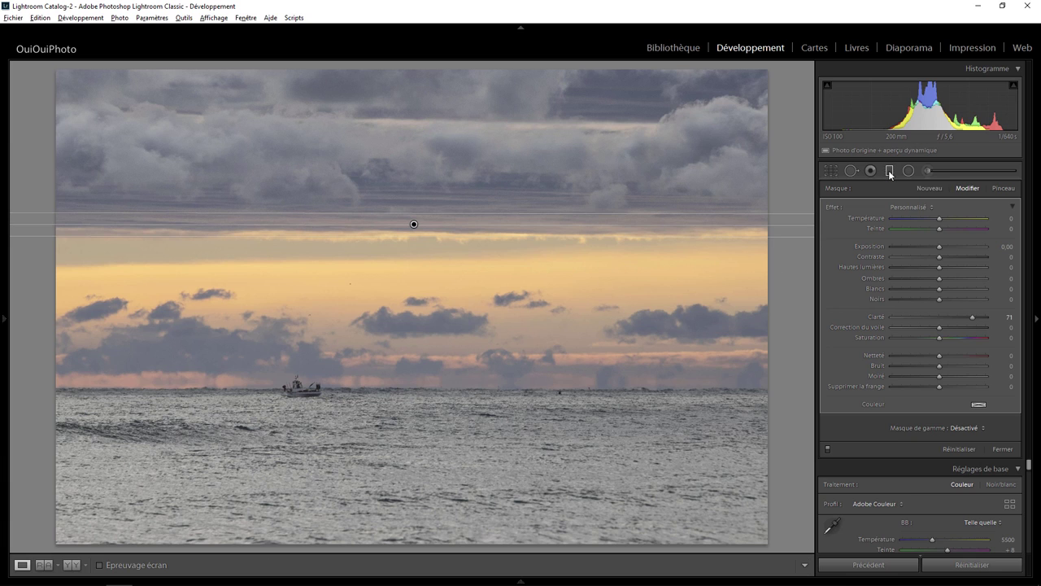
{"action": "left_click", "coordinate": [887, 172]}
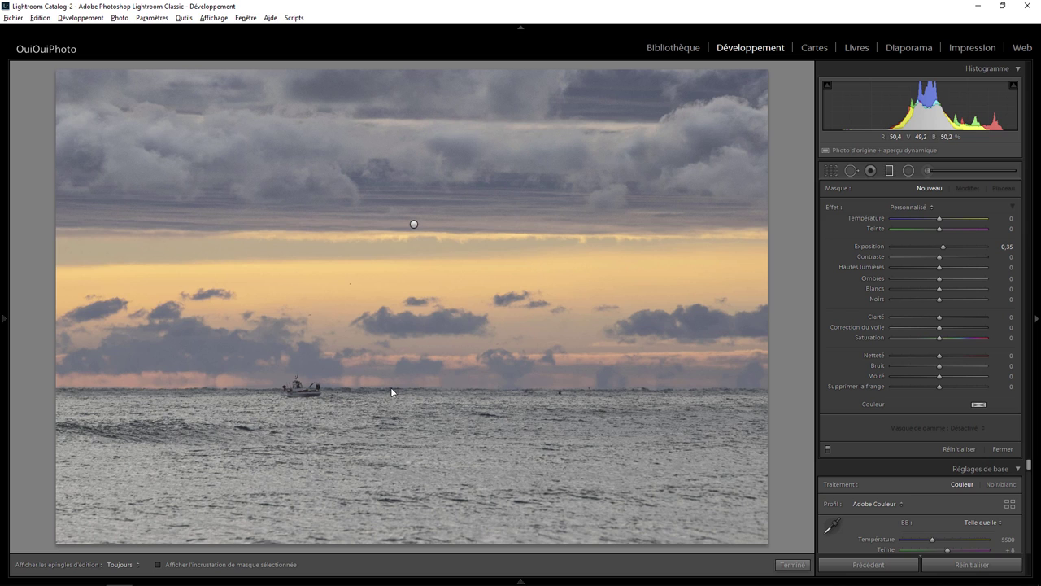
{"action": "left_click_drag", "start_coordinate": [402, 387], "coordinate": [402, 376]}
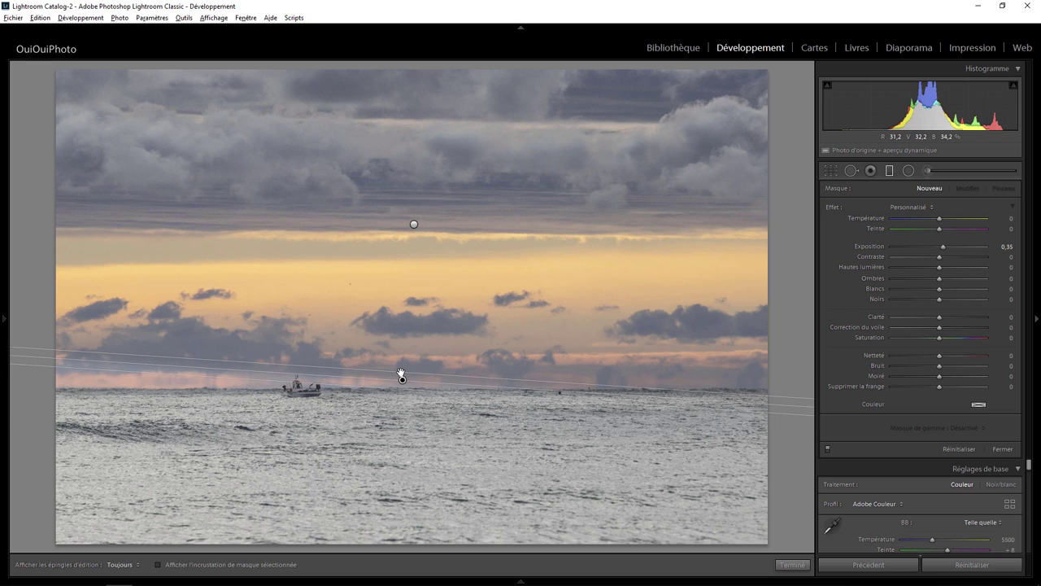
{"action": "left_click_drag", "start_coordinate": [402, 374], "coordinate": [400, 372]}
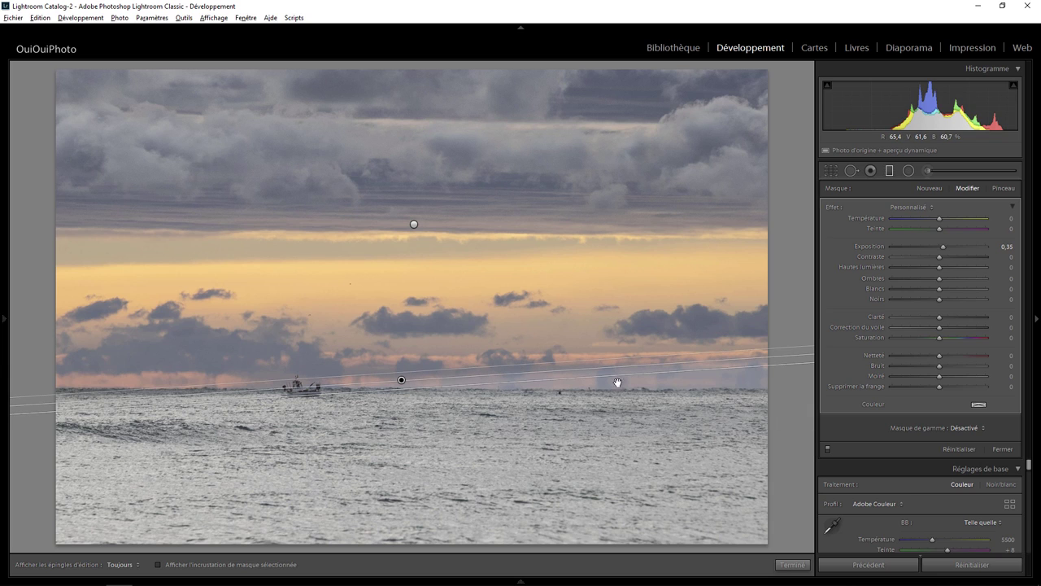
{"action": "left_click_drag", "start_coordinate": [631, 370], "coordinate": [631, 379]}
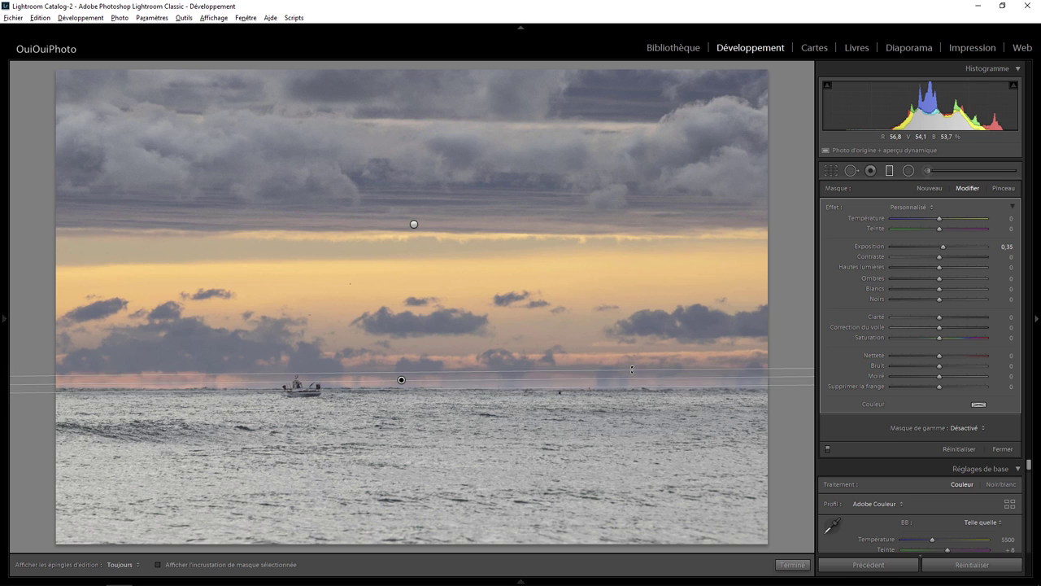
Reset the horizon filter's effects and set Clarity to -77 to soften the water.
{"action": "double_click", "coordinate": [834, 208]}
{"action": "left_click_drag", "start_coordinate": [927, 315], "coordinate": [1015, 318]}
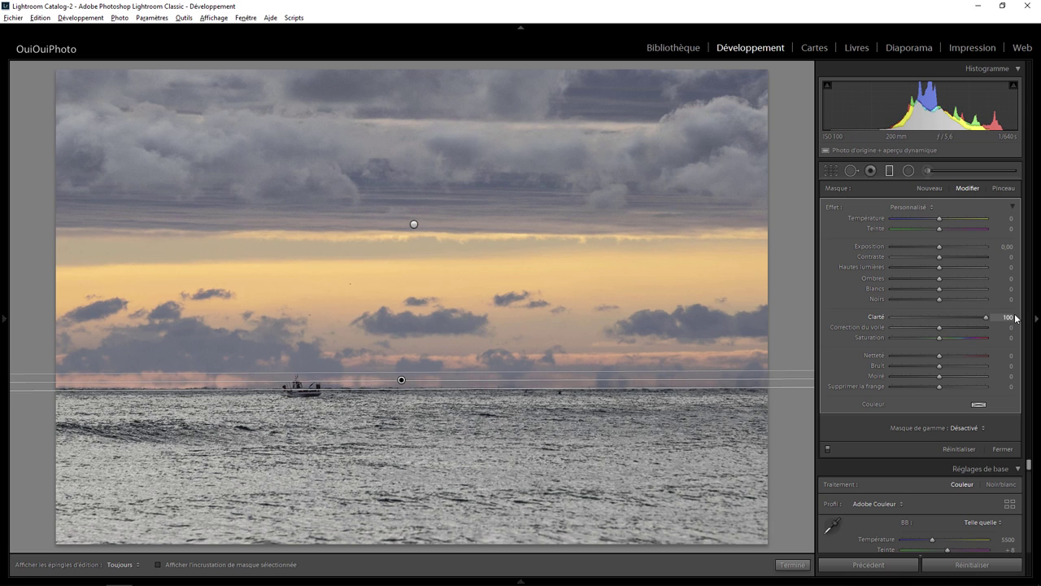
{"action": "left_click_drag", "start_coordinate": [926, 320], "coordinate": [904, 320]}
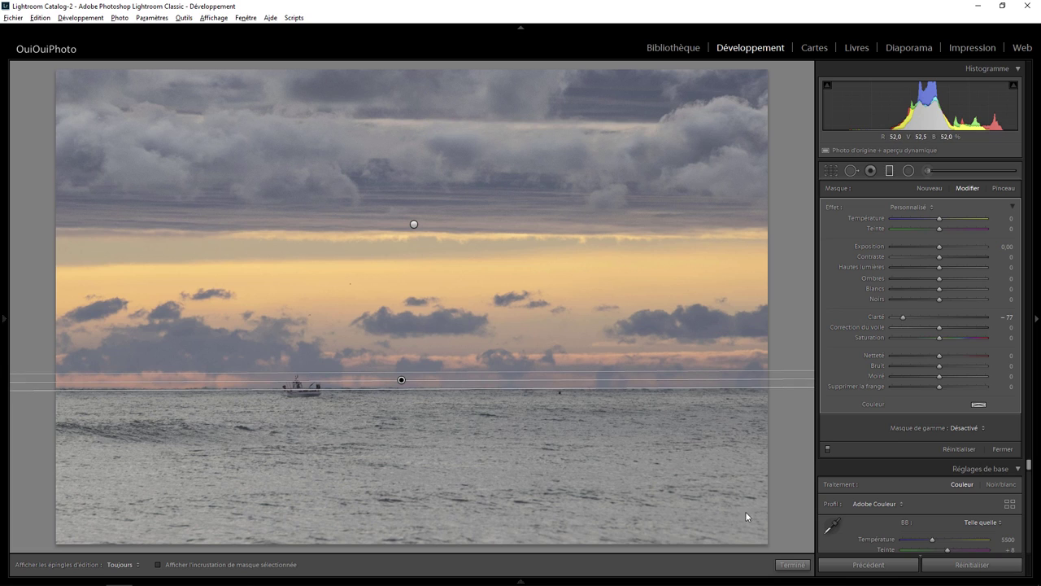
{"action": "left_click", "coordinate": [792, 564]}
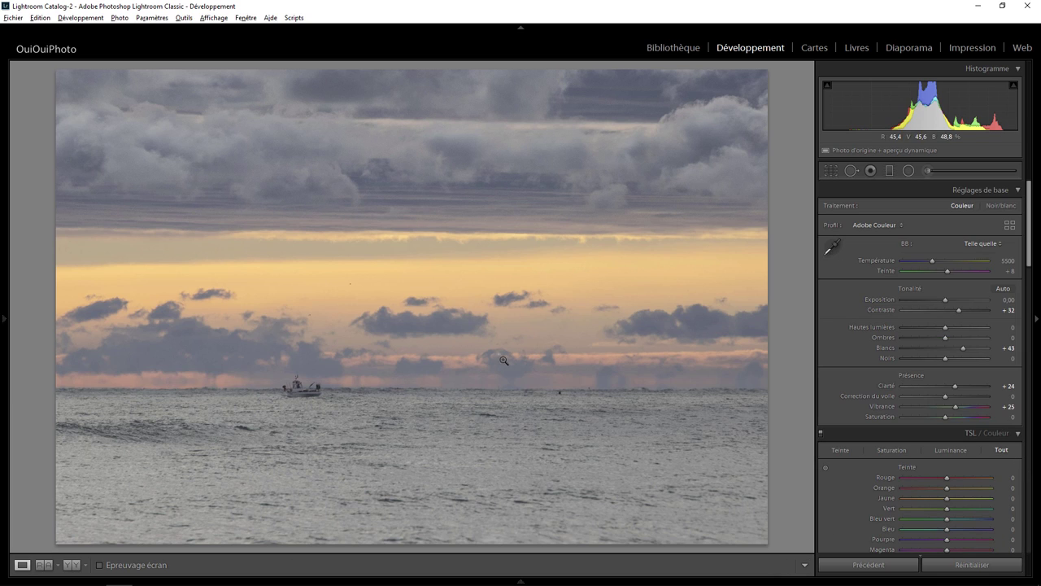
{"action": "left_click", "coordinate": [889, 170]}
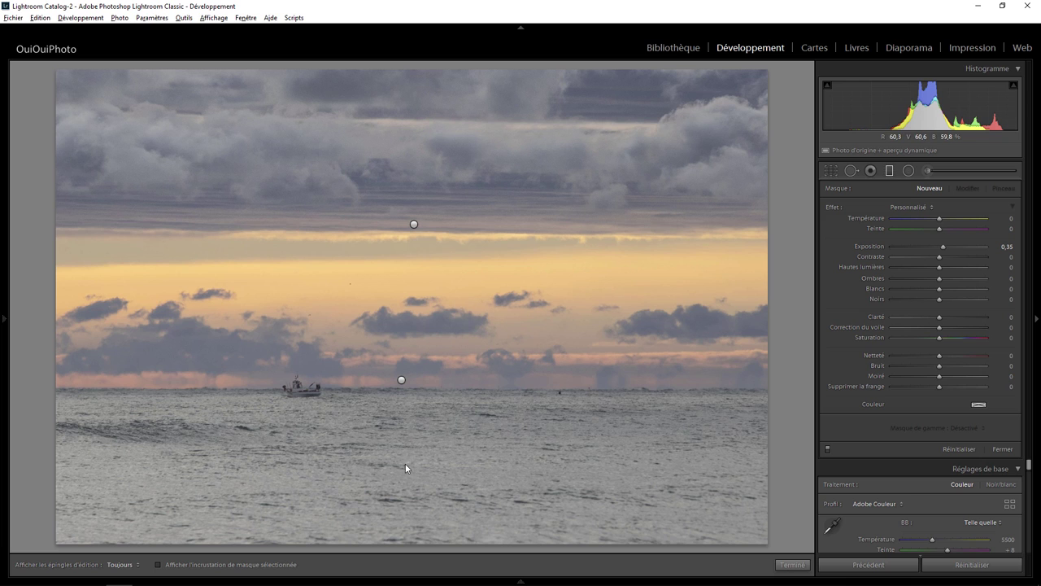
Lay a level graduated filter low across the sea with exposure 0 and Sharpness −100.
{"action": "left_click_drag", "start_coordinate": [406, 473], "coordinate": [403, 343]}
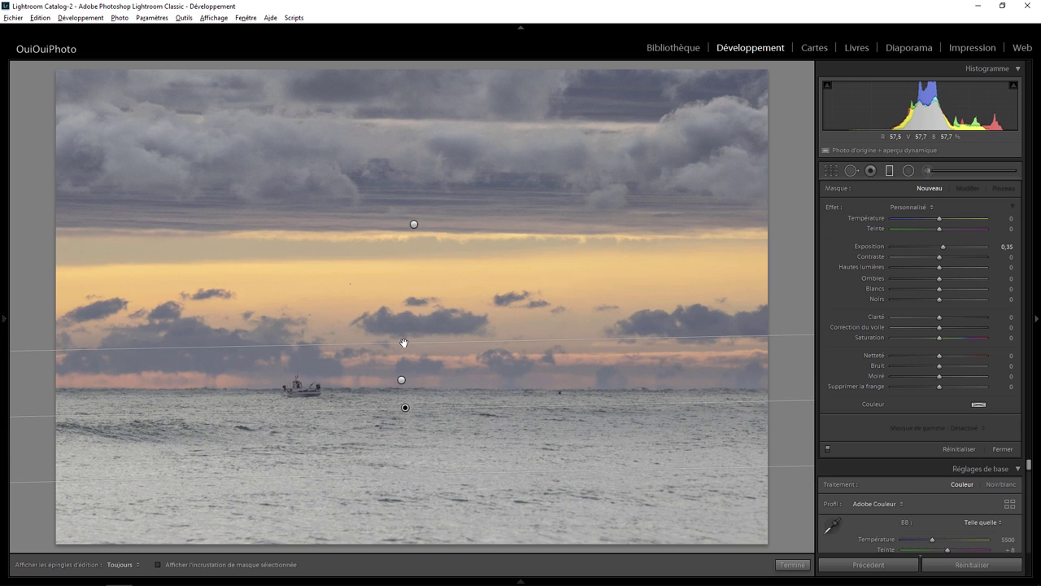
{"action": "left_click_drag", "start_coordinate": [404, 344], "coordinate": [406, 344]}
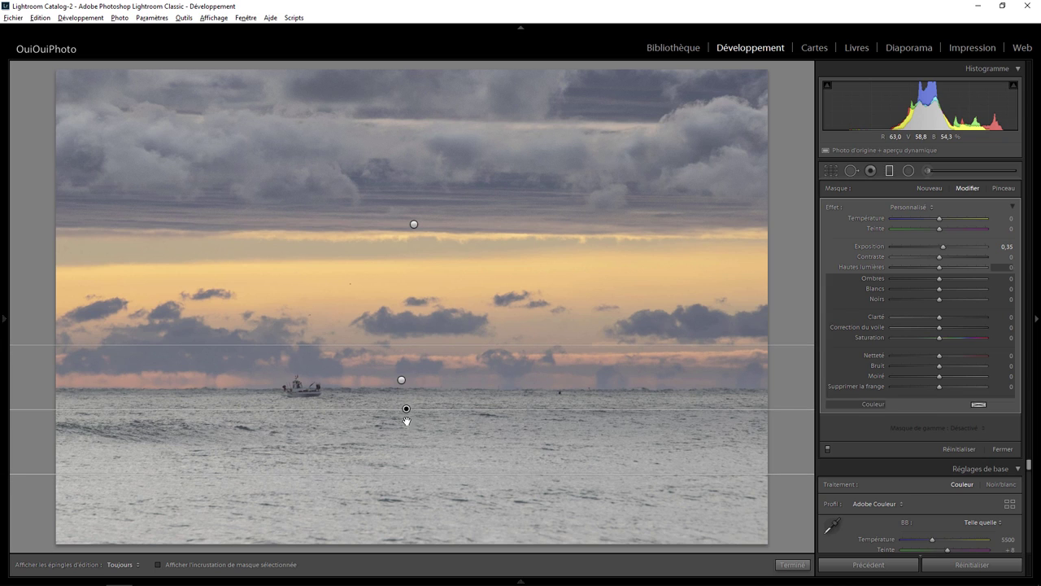
{"action": "left_click_drag", "start_coordinate": [406, 408], "coordinate": [401, 445]}
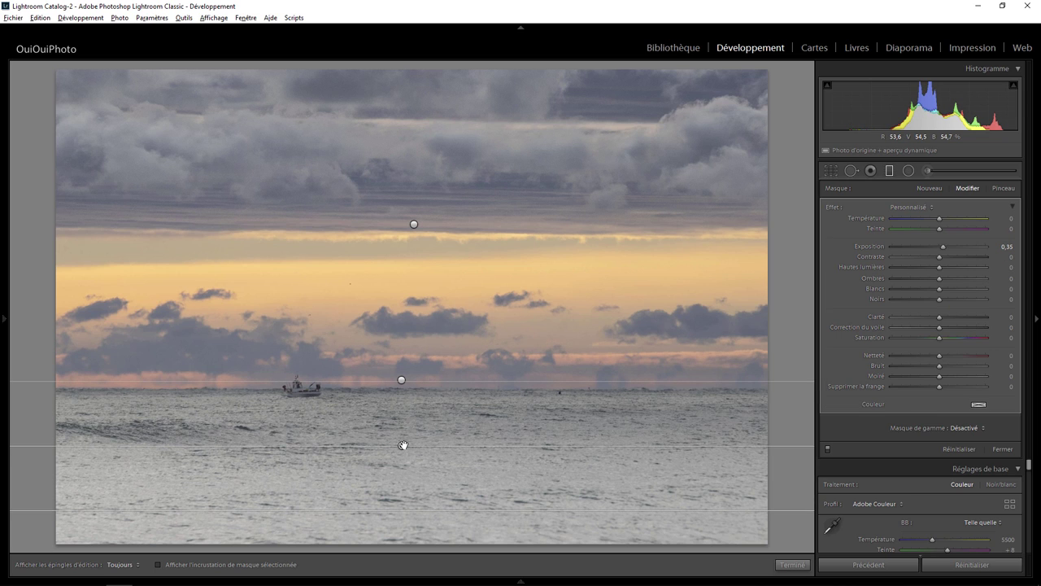
{"action": "double_click", "coordinate": [832, 207]}
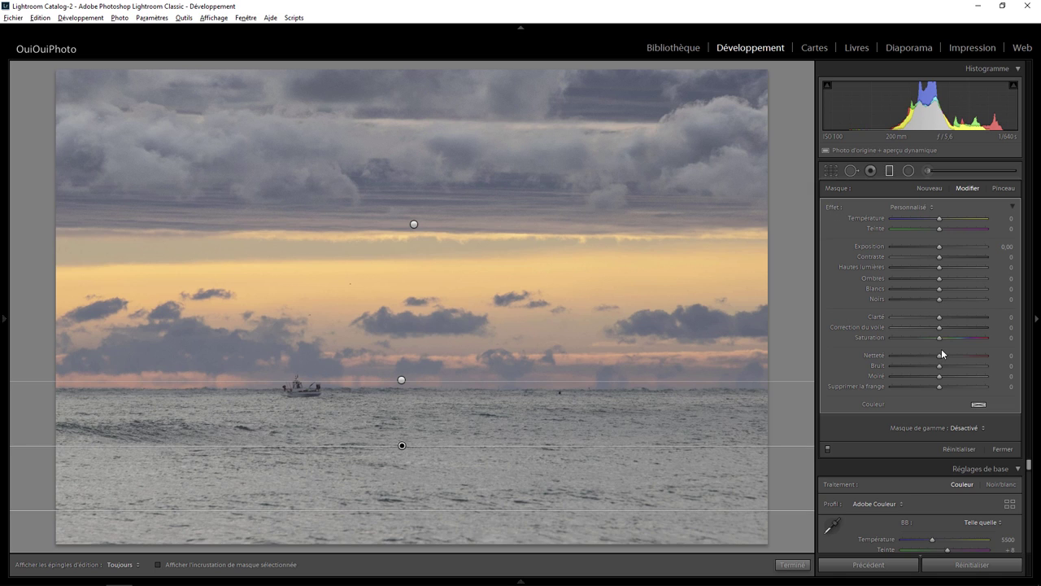
{"action": "left_click_drag", "start_coordinate": [940, 355], "coordinate": [871, 362]}
Zoom in and heal three specks along the horizon, moving one patch's source to cleaner water.
{"action": "left_click", "coordinate": [792, 564]}
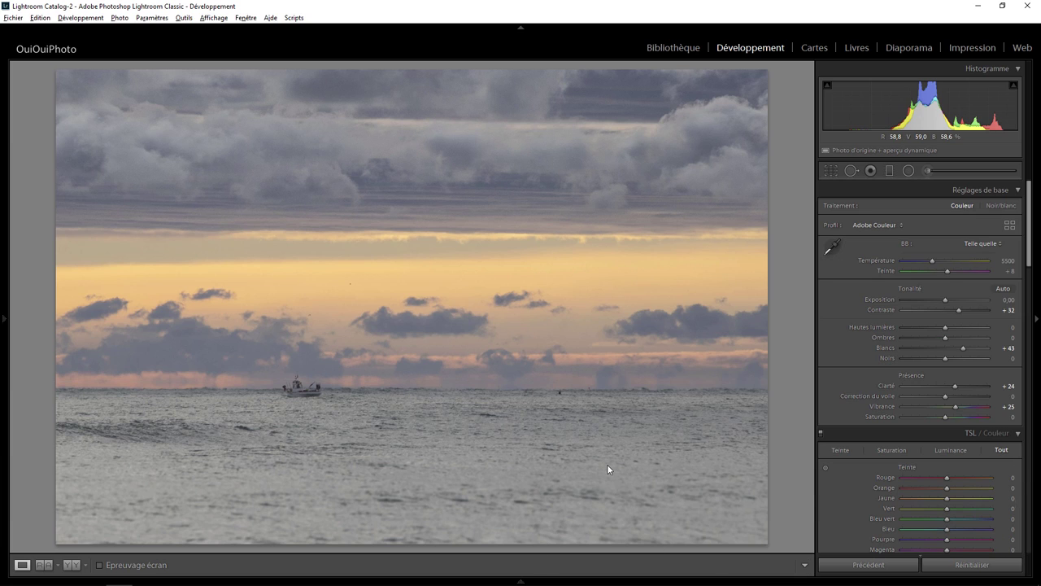
{"action": "left_click", "coordinate": [559, 395]}
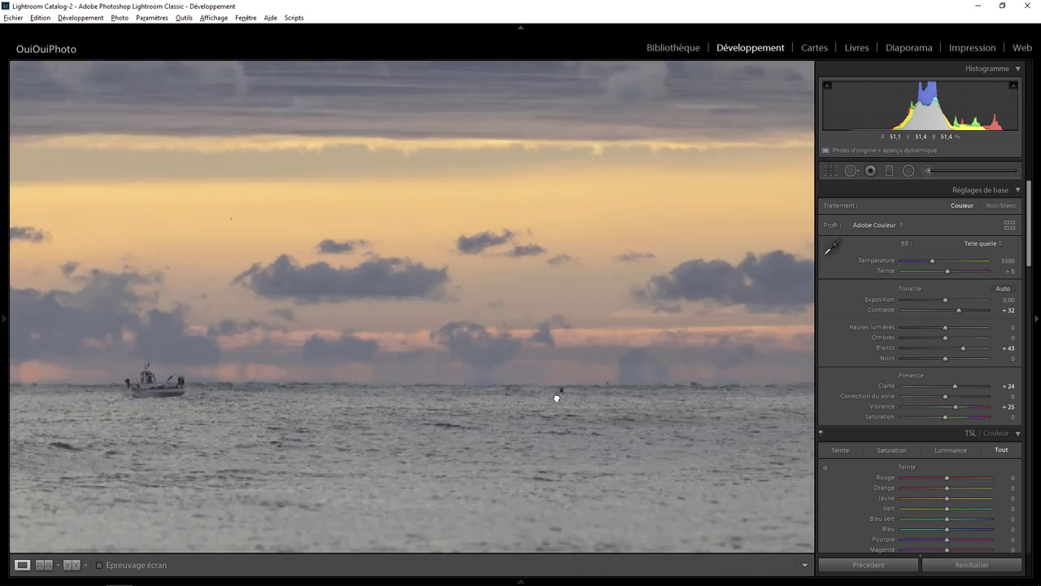
{"action": "key", "text": "k"}
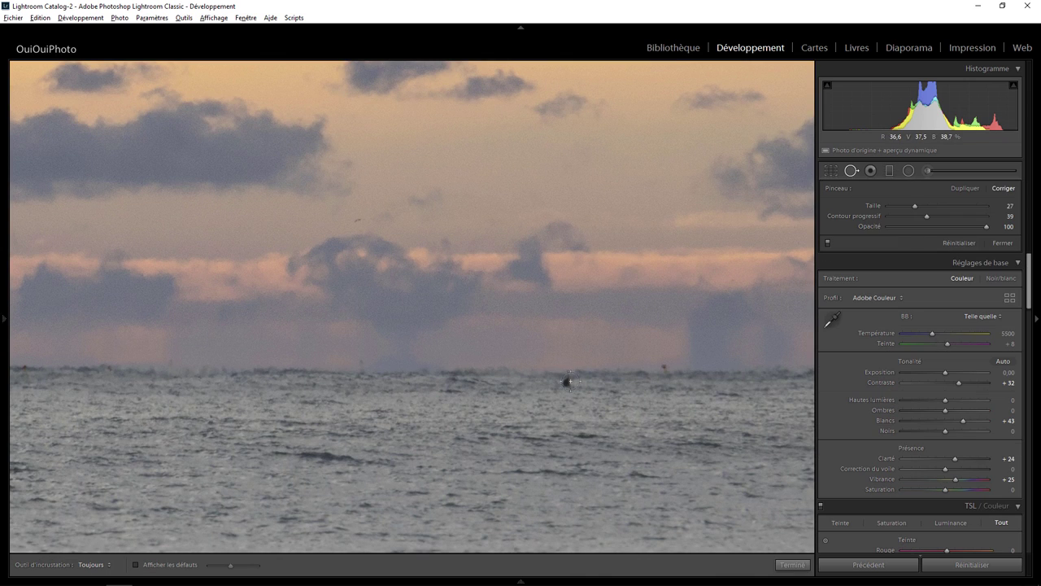
{"action": "scroll", "coordinate": [568, 380], "scroll_direction": "up", "scroll_amount": 3}
{"action": "left_click", "coordinate": [566, 381]}
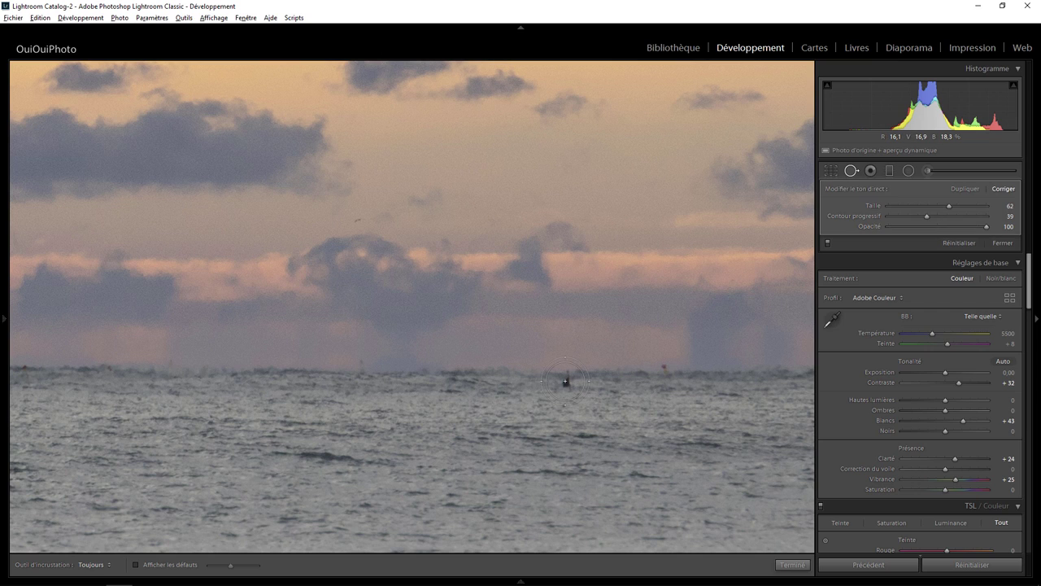
{"action": "left_click", "coordinate": [664, 370]}
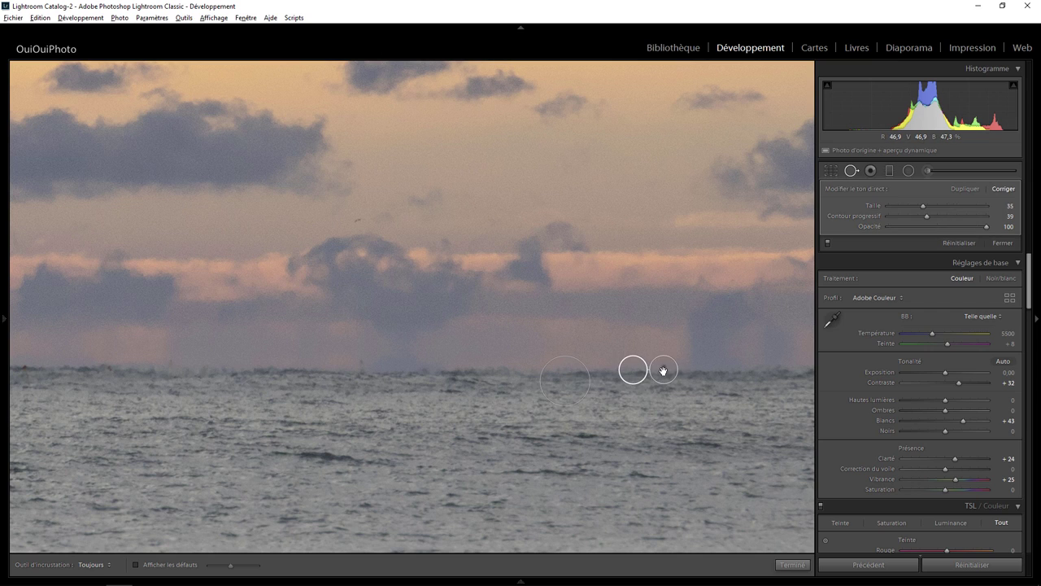
{"action": "left_click", "coordinate": [357, 369]}
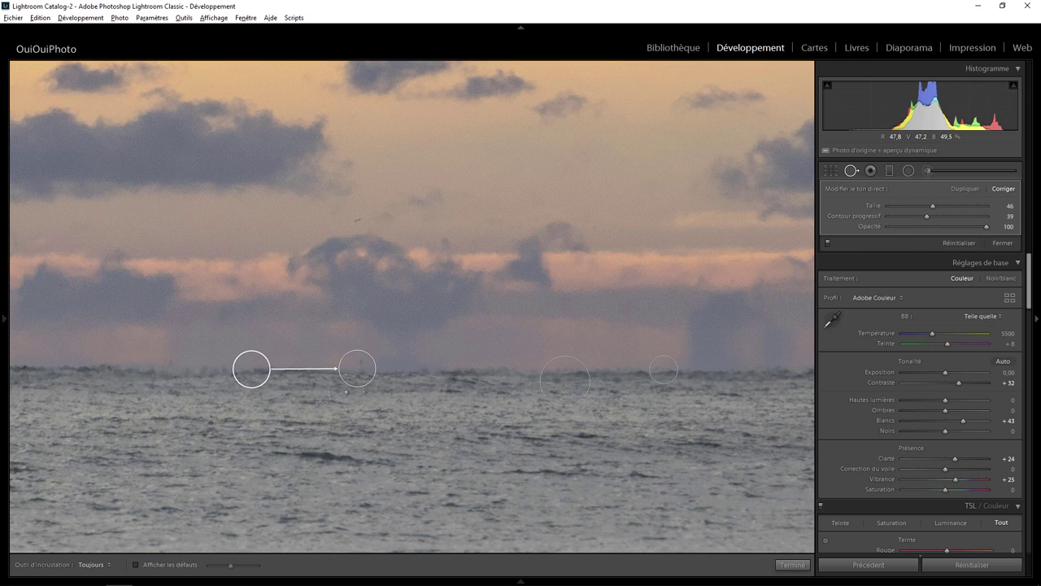
{"action": "left_click_drag", "start_coordinate": [253, 371], "coordinate": [305, 370]}
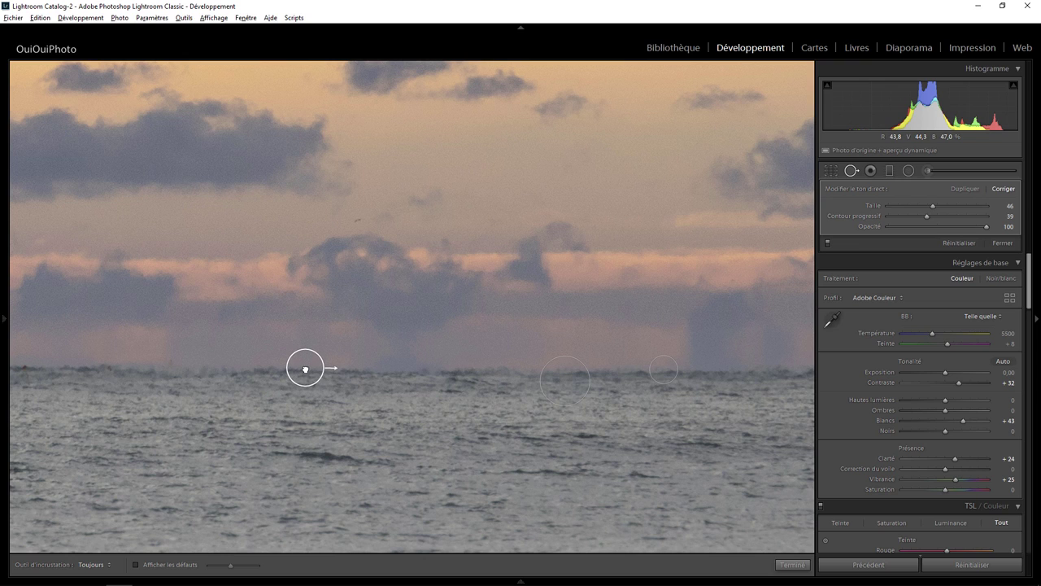
{"action": "left_click", "coordinate": [791, 565]}
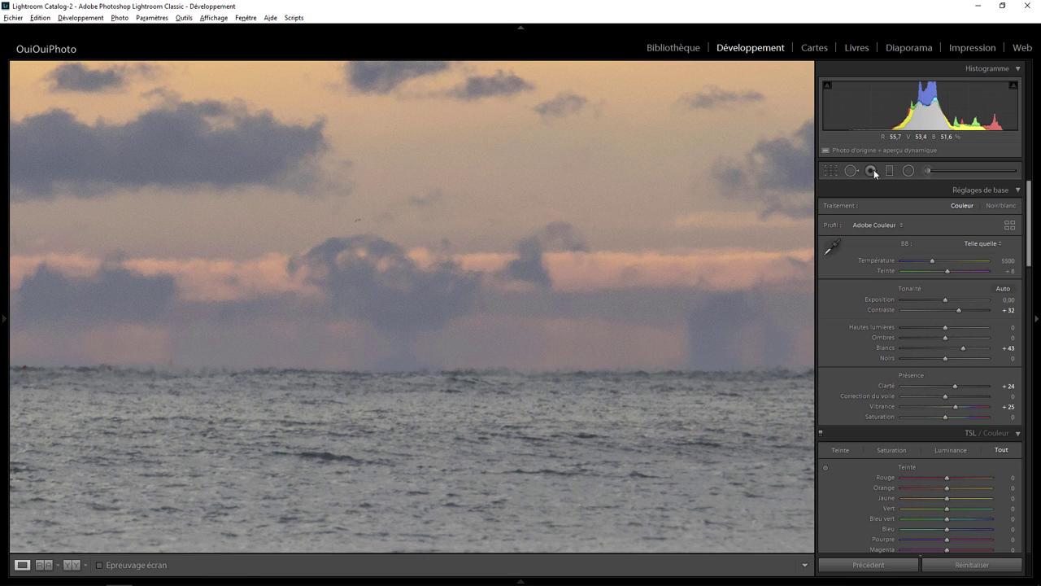
Heal two sky specks and the small bird above the boat, then center the view on the boat.
{"action": "left_click", "coordinate": [850, 170]}
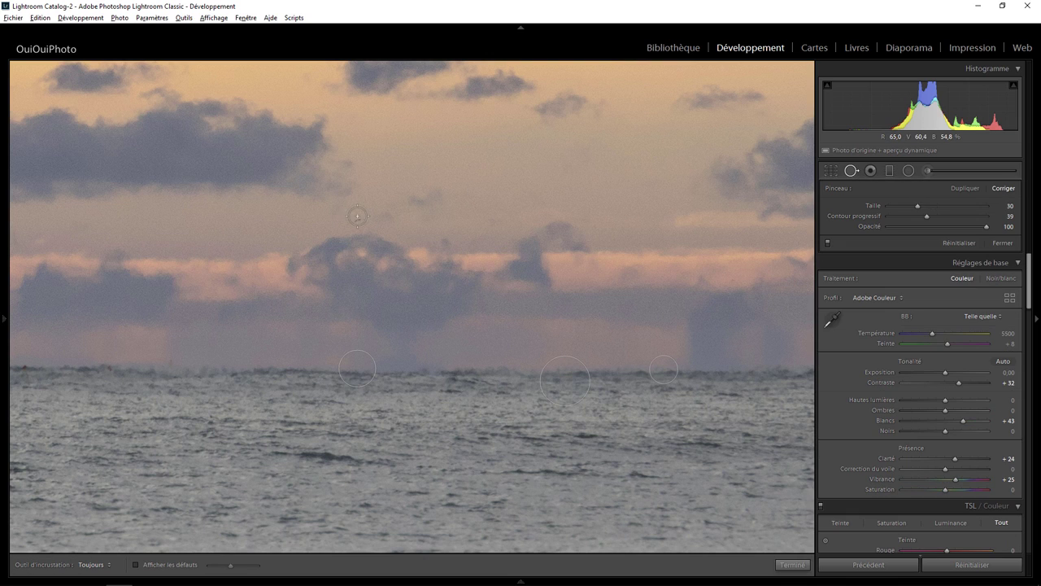
{"action": "scroll", "coordinate": [356, 222], "scroll_direction": "down", "scroll_amount": 4}
{"action": "left_click", "coordinate": [357, 218]}
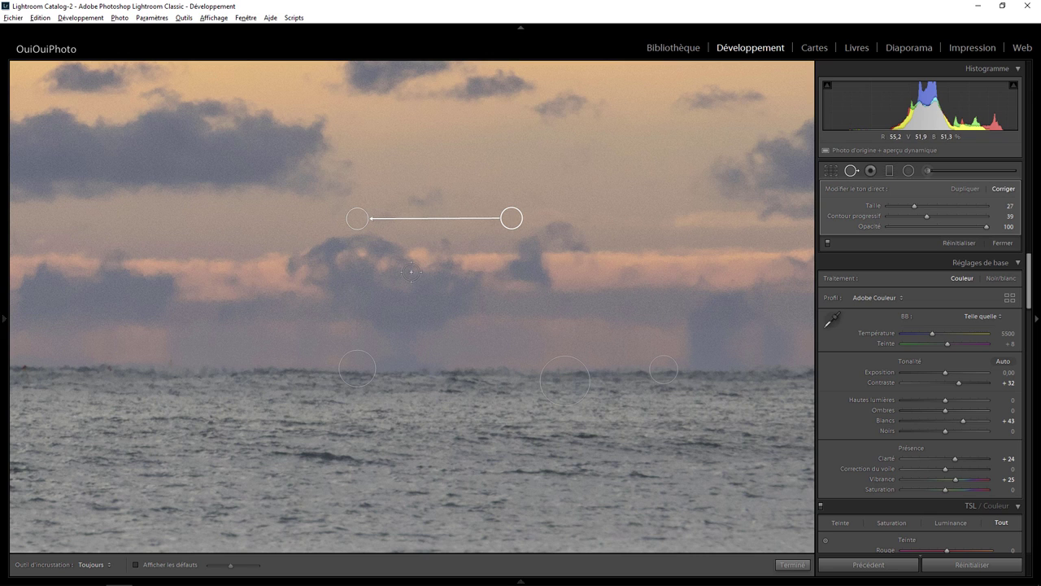
{"action": "left_click_drag", "start_coordinate": [234, 230], "coordinate": [610, 330]}
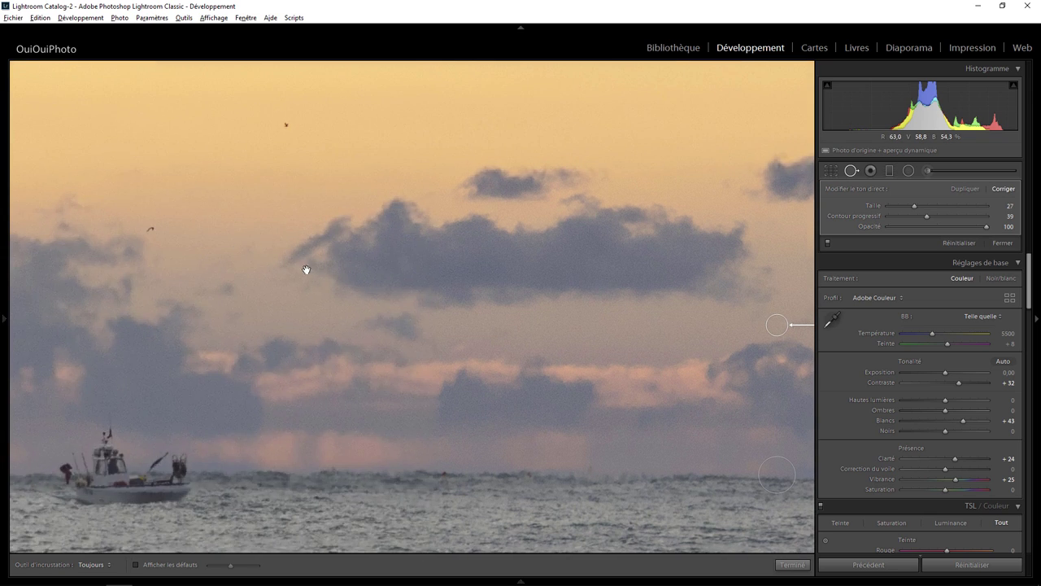
{"action": "left_click_drag", "start_coordinate": [305, 270], "coordinate": [460, 271]}
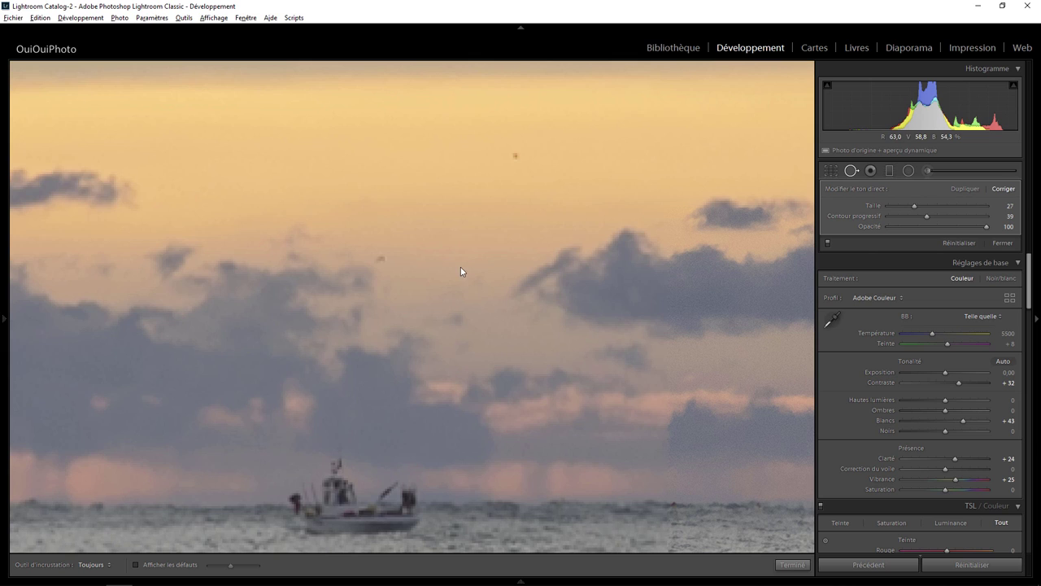
{"action": "left_click", "coordinate": [381, 260]}
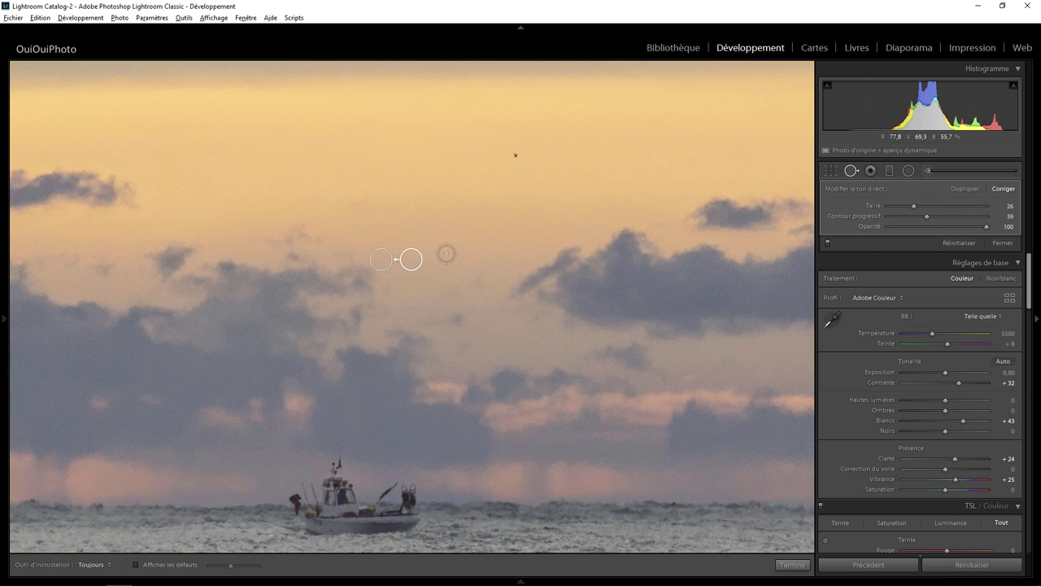
{"action": "left_click", "coordinate": [515, 154]}
{"action": "left_click", "coordinate": [790, 564]}
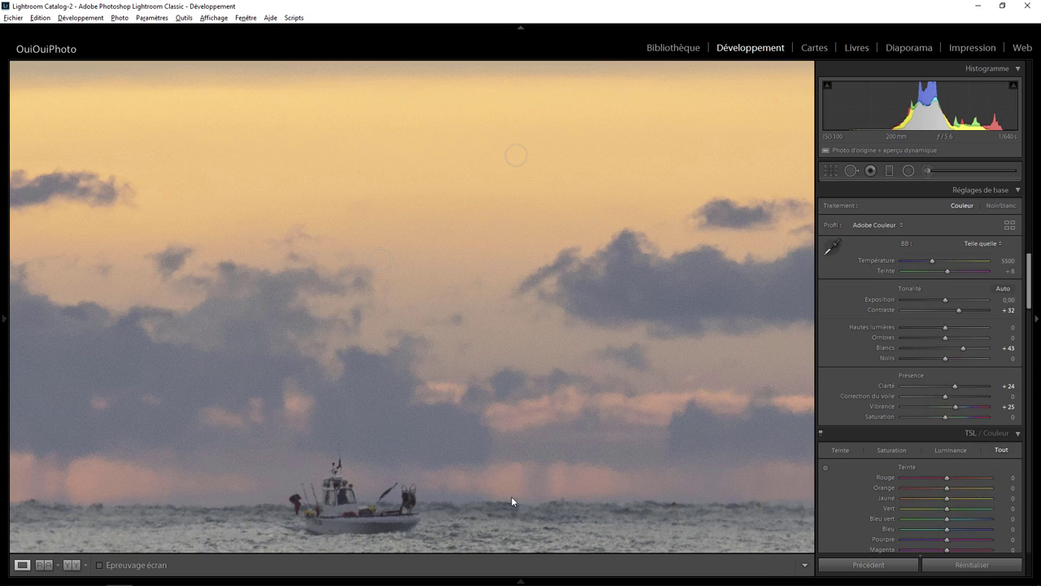
{"action": "left_click_drag", "start_coordinate": [475, 489], "coordinate": [502, 303]}
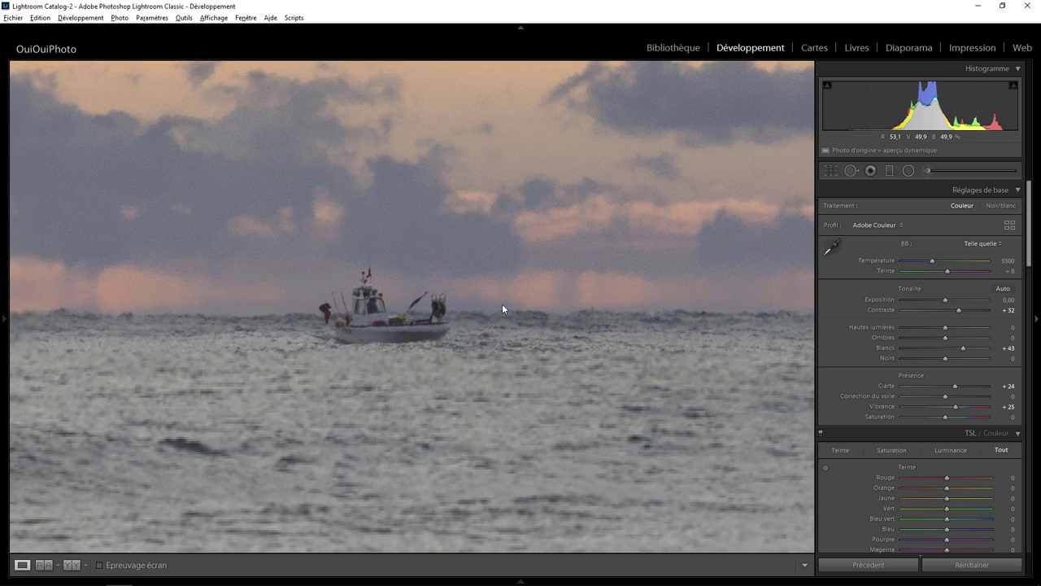
Paint an adjustment-brush mask over the boat with pins hidden and set its Clarity to 27.
{"action": "left_click", "coordinate": [925, 170]}
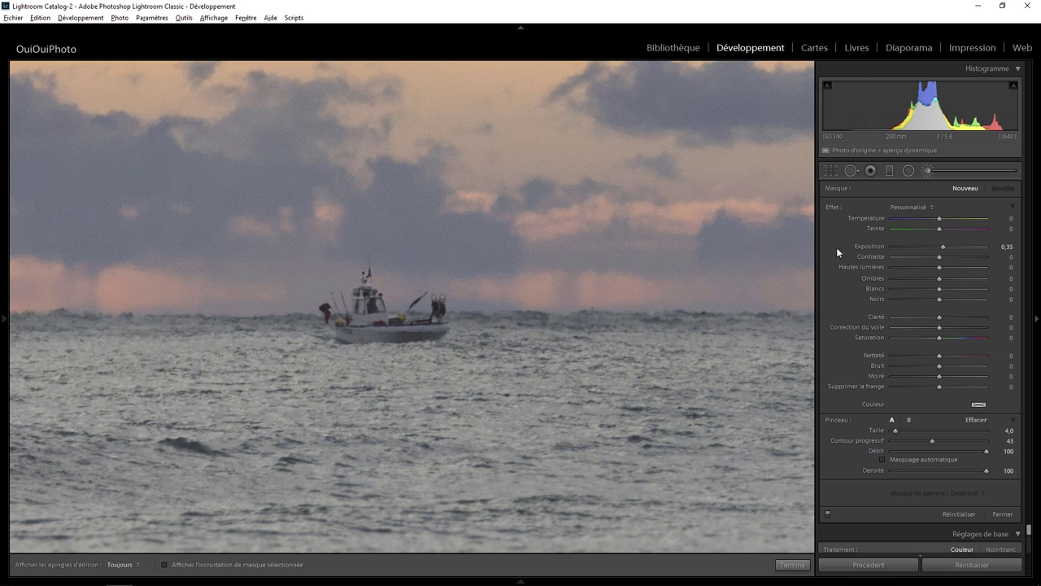
{"action": "key", "text": "h"}
{"action": "mouse_move", "coordinate": [377, 318]}
{"action": "left_mouse_down"}
{"action": "mouse_move", "coordinate": [432, 330]}
{"action": "mouse_move", "coordinate": [351, 332]}
{"action": "left_mouse_up"}
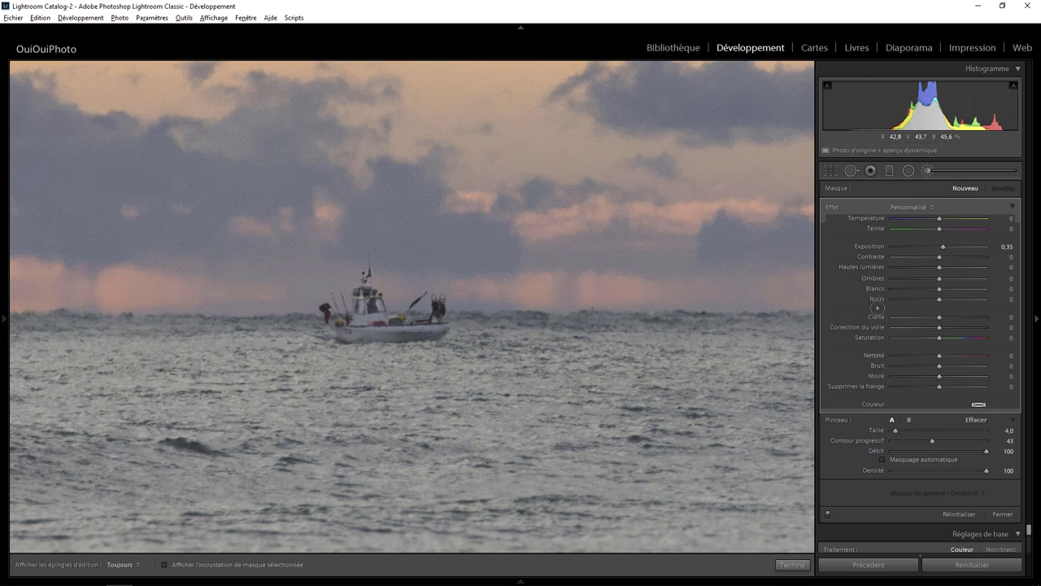
{"action": "key", "text": "h"}
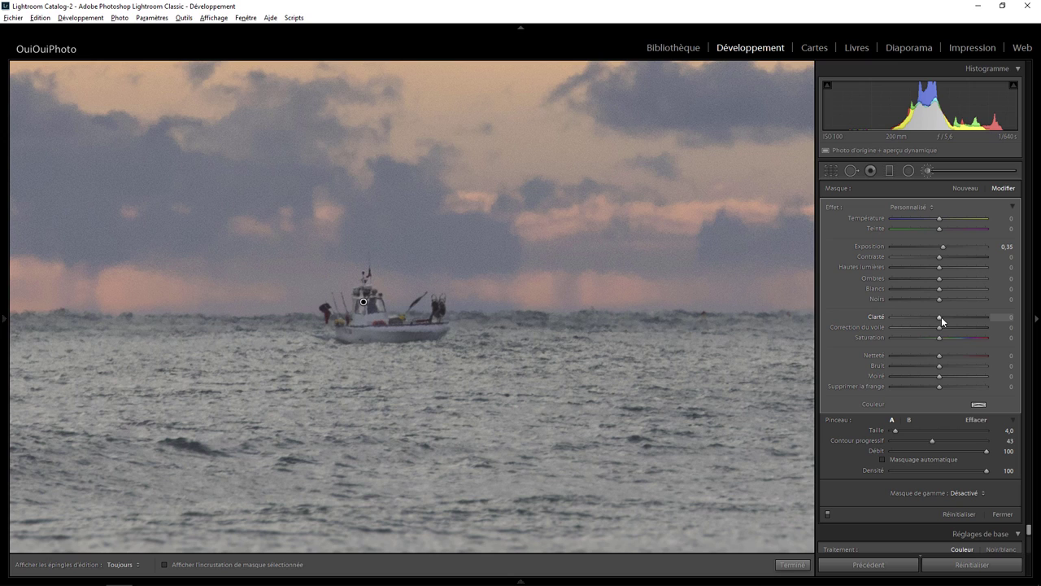
{"action": "mouse_move", "coordinate": [941, 319]}
{"action": "left_mouse_down"}
{"action": "mouse_move", "coordinate": [958, 319]}
{"action": "mouse_move", "coordinate": [924, 317]}
{"action": "left_mouse_up"}
{"action": "left_click", "coordinate": [791, 564]}
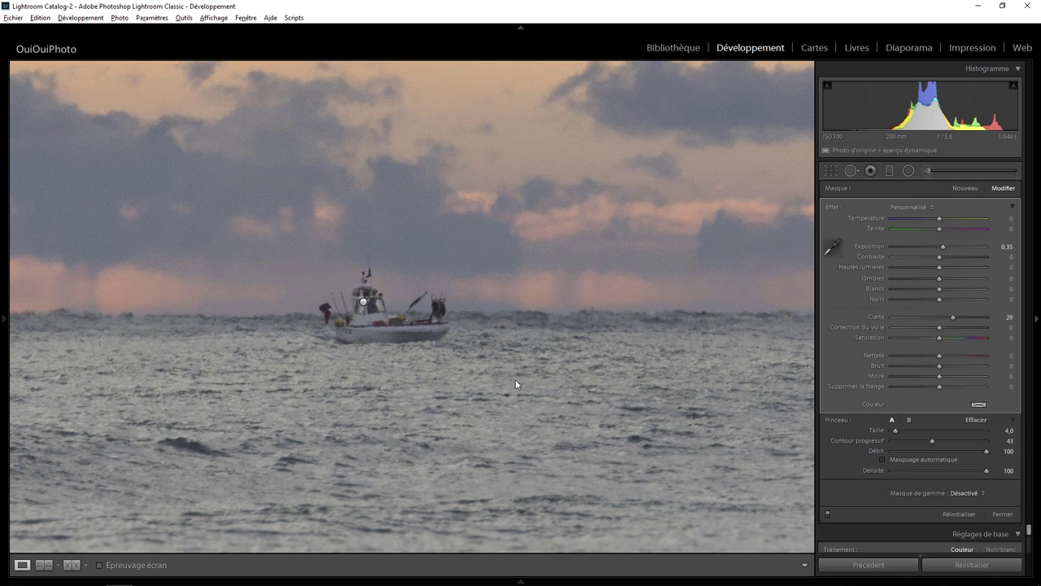
Fit the whole photo in view, then try a −13 post-crop vignette and reset it to 0.
{"action": "left_click", "coordinate": [396, 340]}
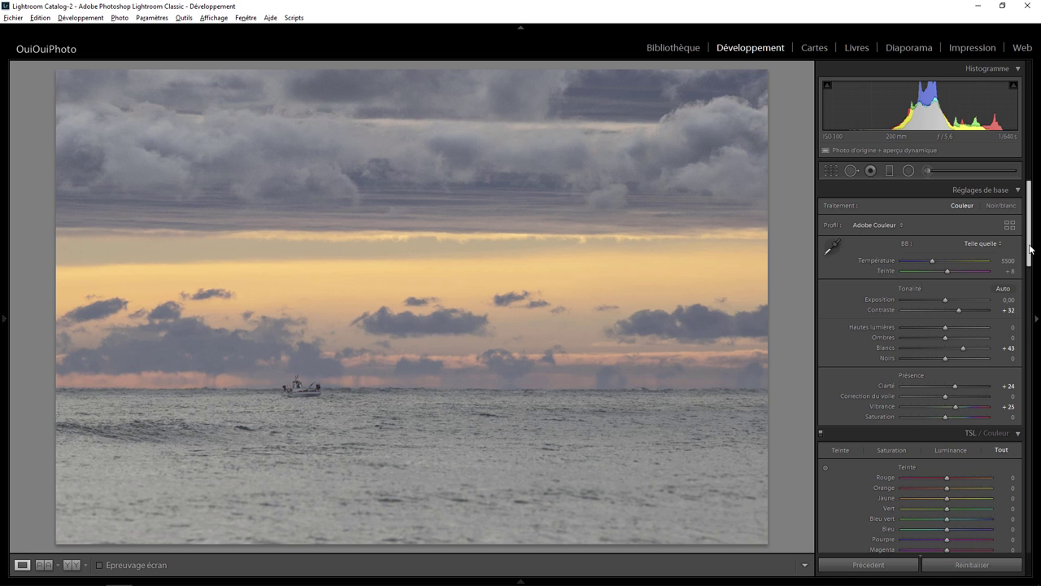
{"action": "left_click_drag", "start_coordinate": [1031, 248], "coordinate": [1021, 489]}
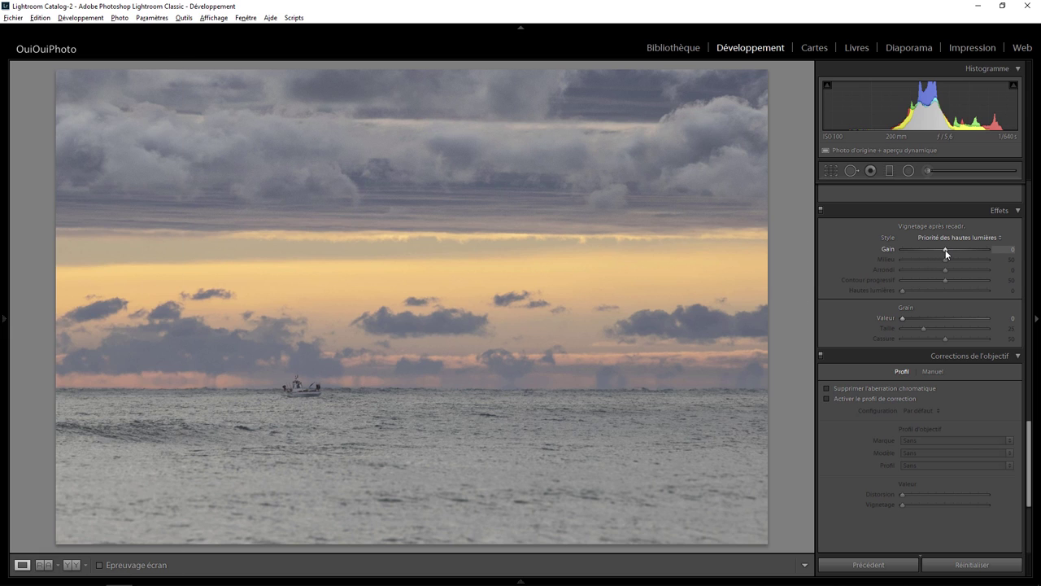
{"action": "left_click_drag", "start_coordinate": [945, 249], "coordinate": [940, 253]}
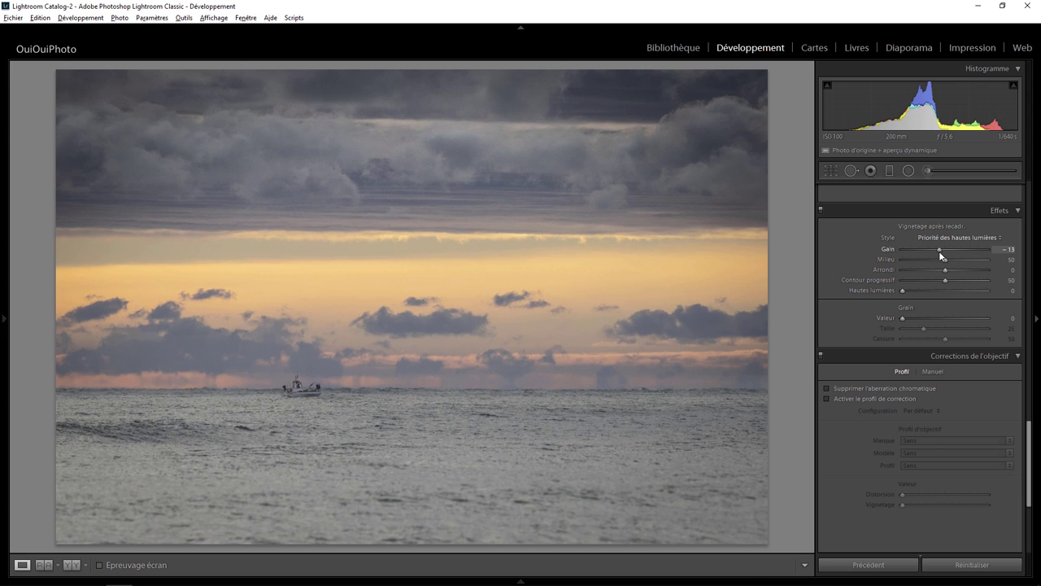
{"action": "double_click", "coordinate": [939, 250]}
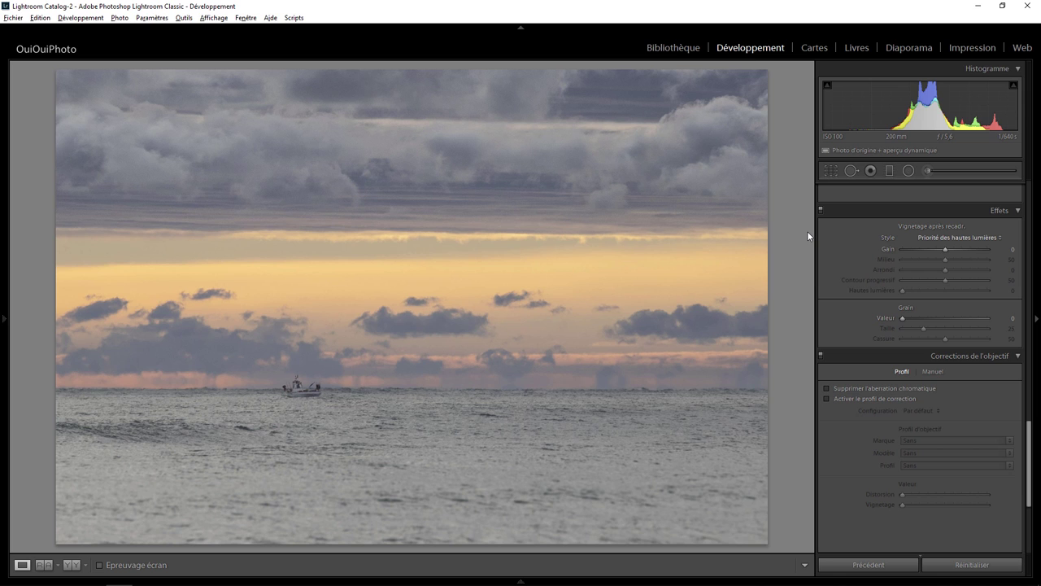
Toggle the Before/After view five times with backslash to compare the original and edited seascape.
{"action": "key", "text": "backslash"}
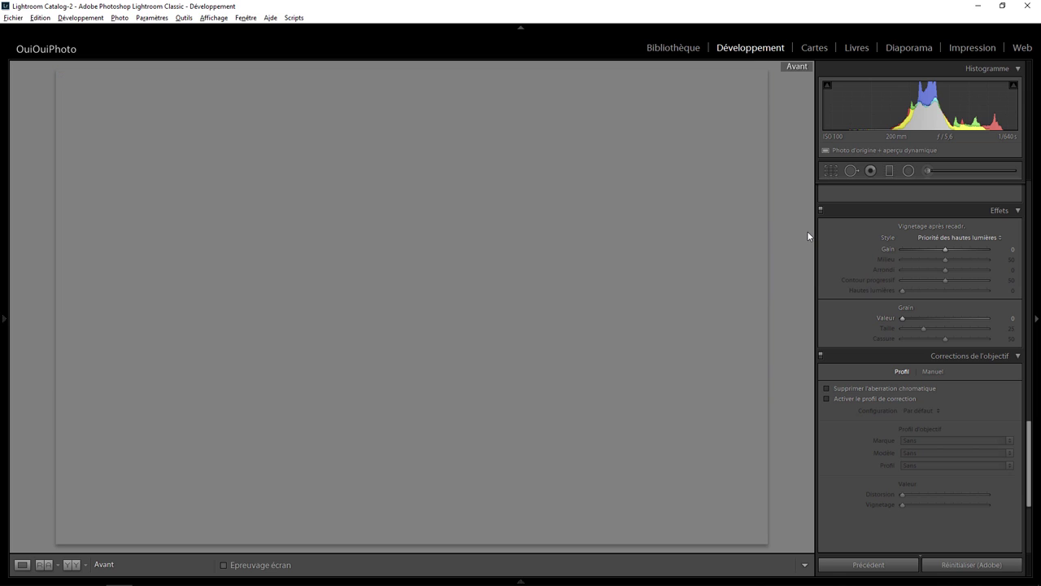
{"action": "key", "text": "backslash"}
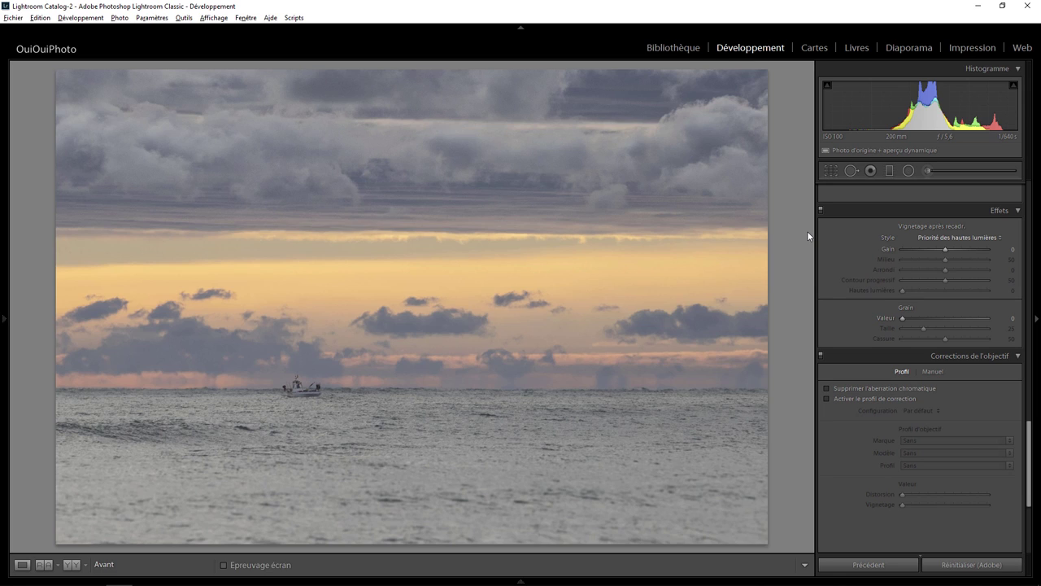
{"action": "key", "text": "backslash"}
{"action": "key", "text": "backslash"}
{"action": "key", "text": "backslash"}
{"action": "key", "text": "backslash"}
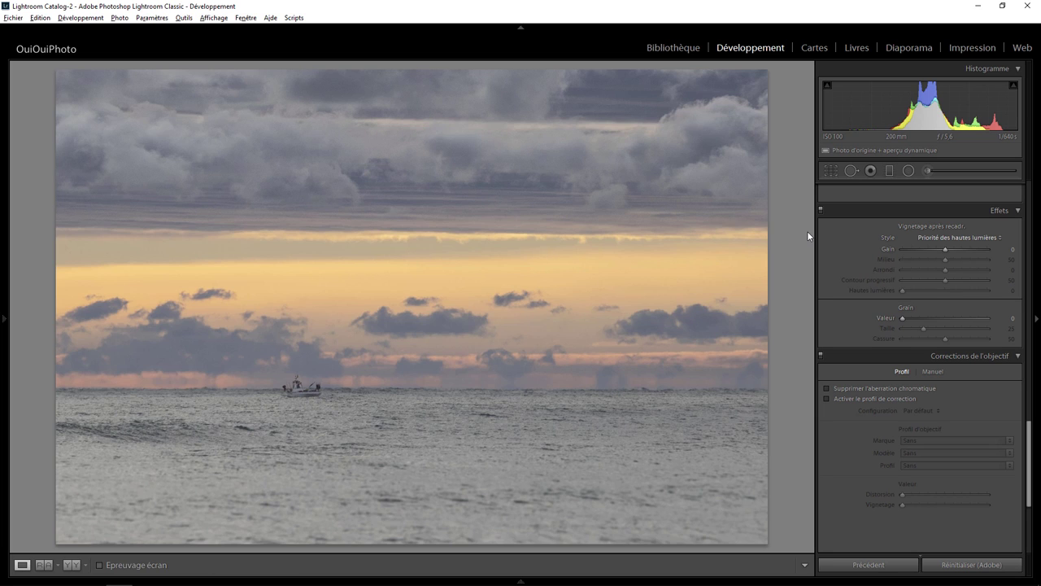
{"action": "key", "text": "backslash"}
{"action": "key", "text": "backslash"}
{"action": "key", "text": "backslash"}
{"action": "key", "text": "backslash"}
{"action": "key", "text": "backslash"}
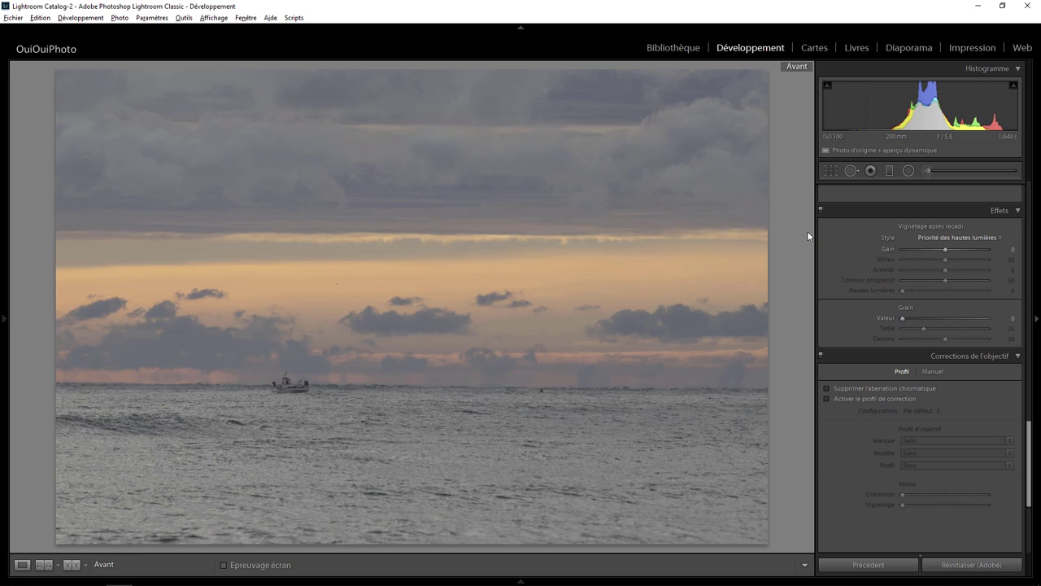
{"action": "key", "text": "backslash"}
{"action": "key", "text": "backslash"}
{"action": "key", "text": "backslash"}
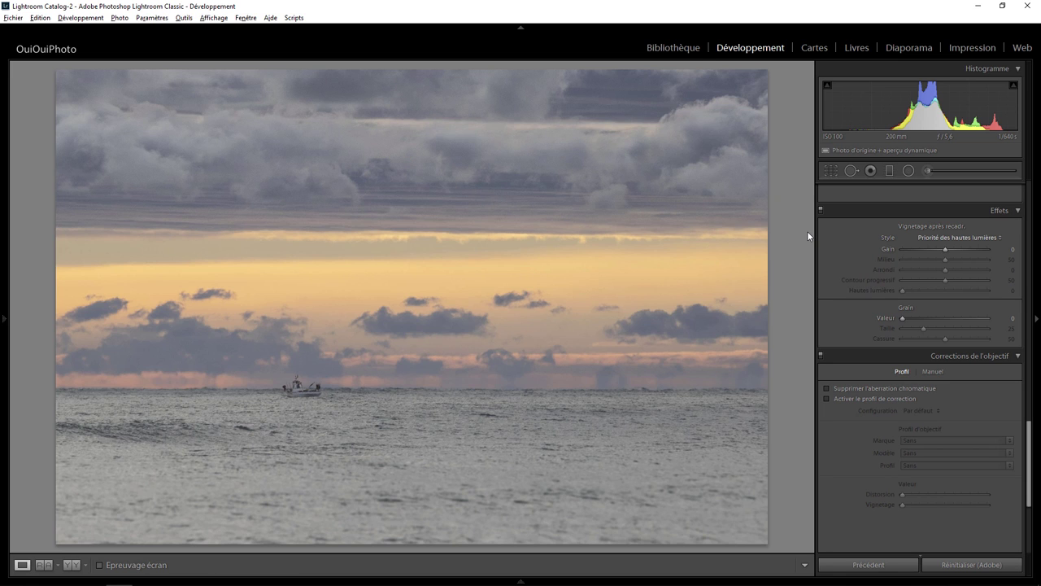